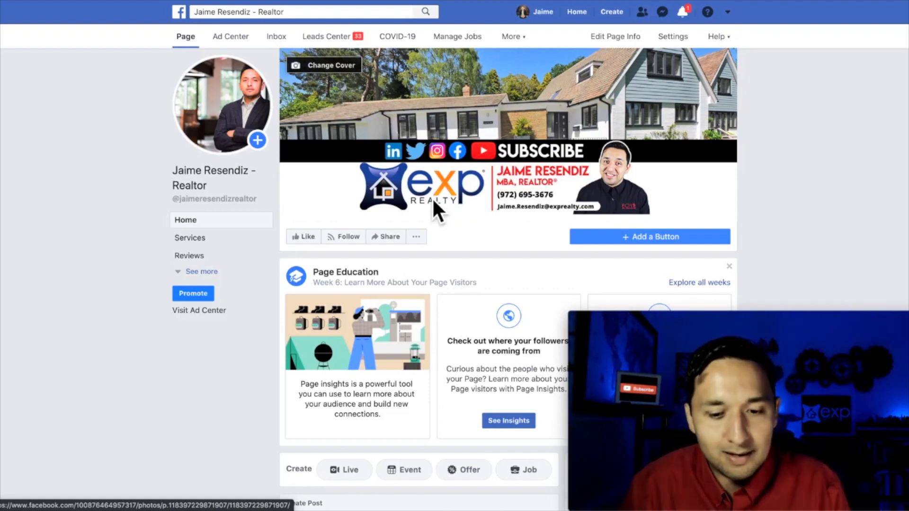
Go from the Facebook page to Manage Ads, open Ads Manager, and display the list of available ad accounts.
{"action": "left_click", "coordinate": [727, 12]}
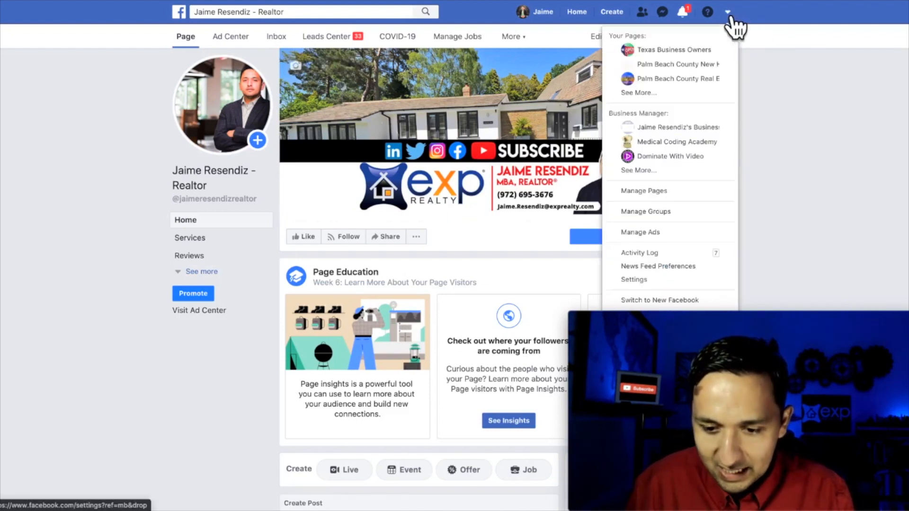
{"action": "left_click", "coordinate": [655, 234]}
{"action": "scroll", "coordinate": [656, 244], "scroll_direction": "down", "scroll_amount": 3}
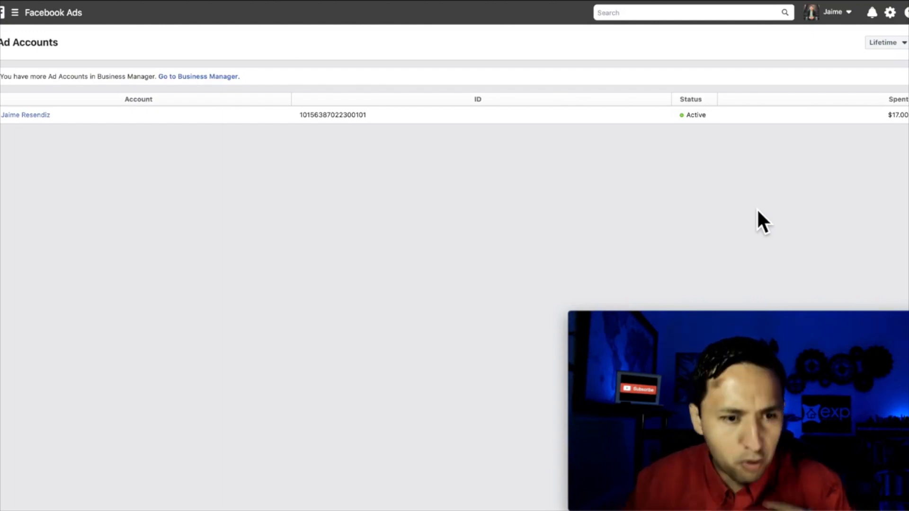
{"action": "left_click", "coordinate": [46, 15]}
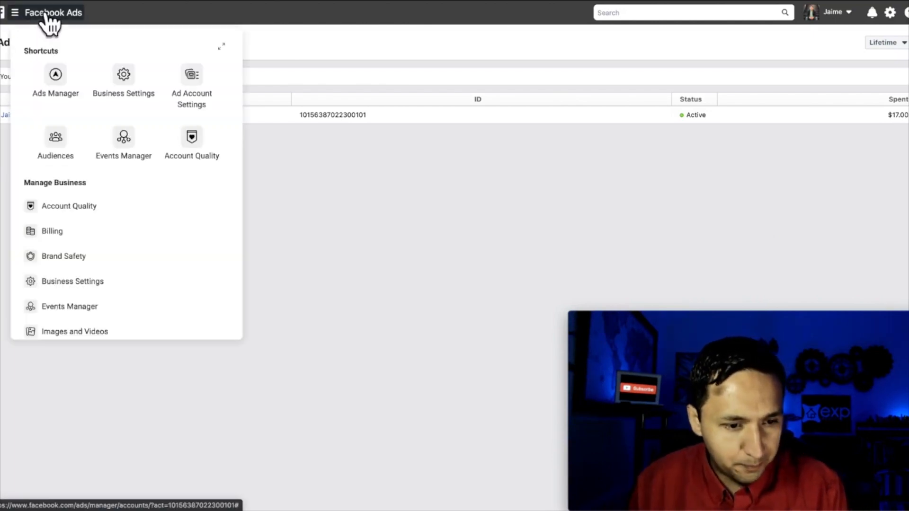
{"action": "left_click", "coordinate": [64, 77]}
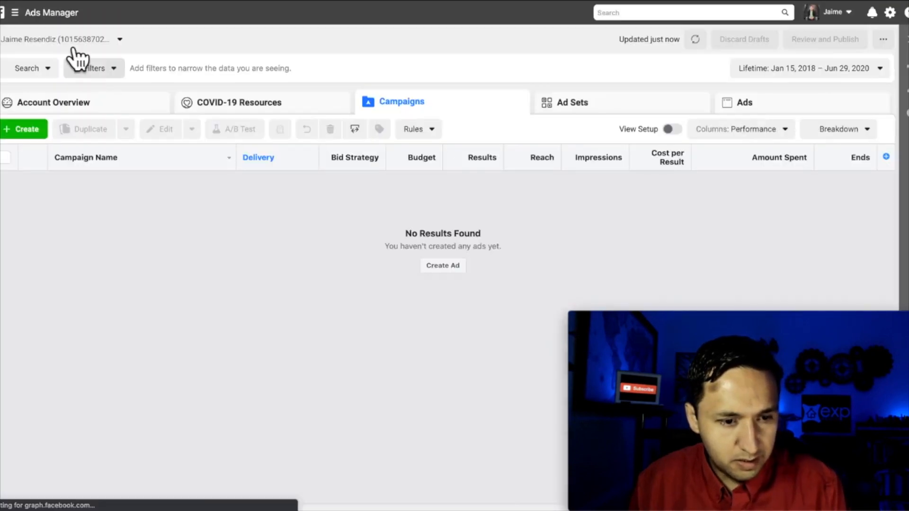
{"action": "left_click", "coordinate": [72, 42]}
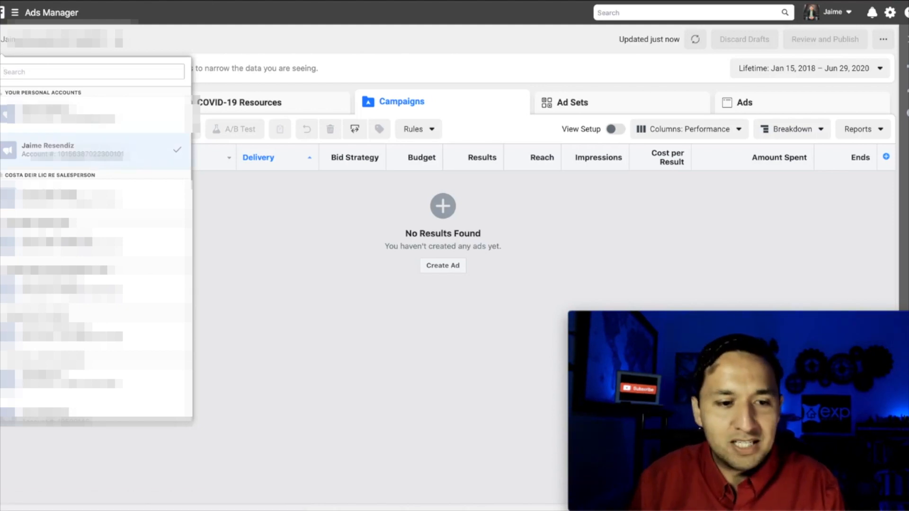
Open an incognito browser window and go to business.facebook.com.
{"action": "key", "text": "ctrl+shift+n"}
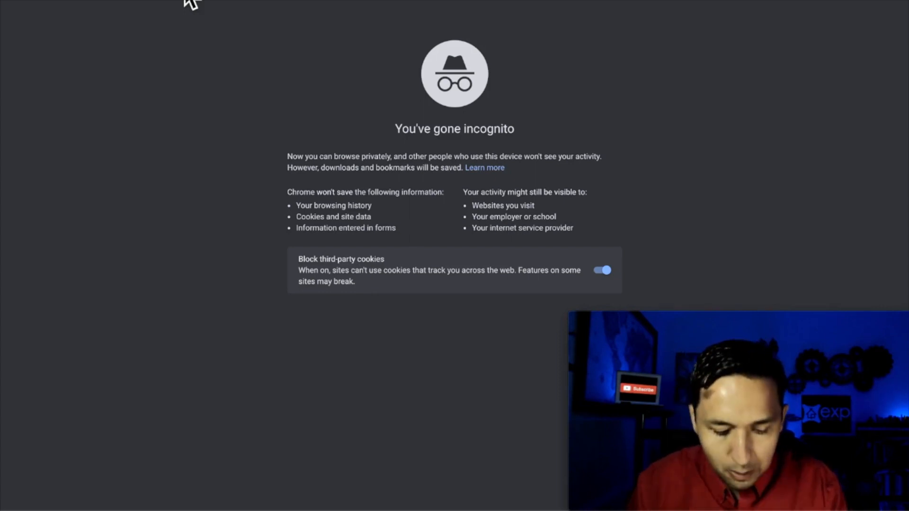
{"action": "type", "text": "busines"}
{"action": "type", "text": "s.faceb"}
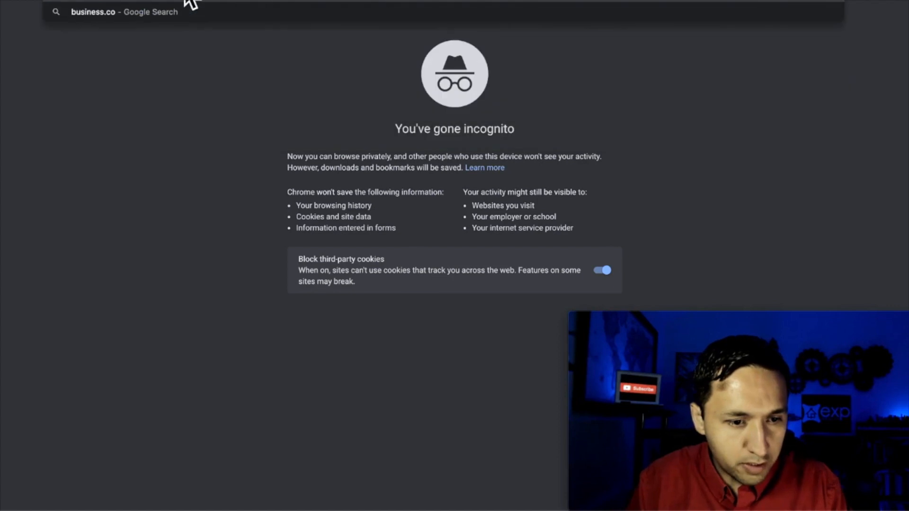
{"action": "type", "text": "ook.com"}
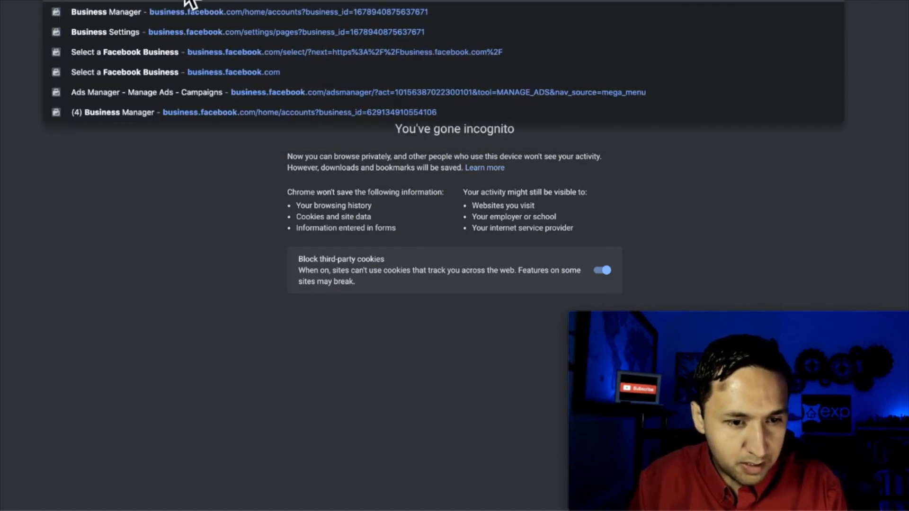
{"action": "key", "text": "Return"}
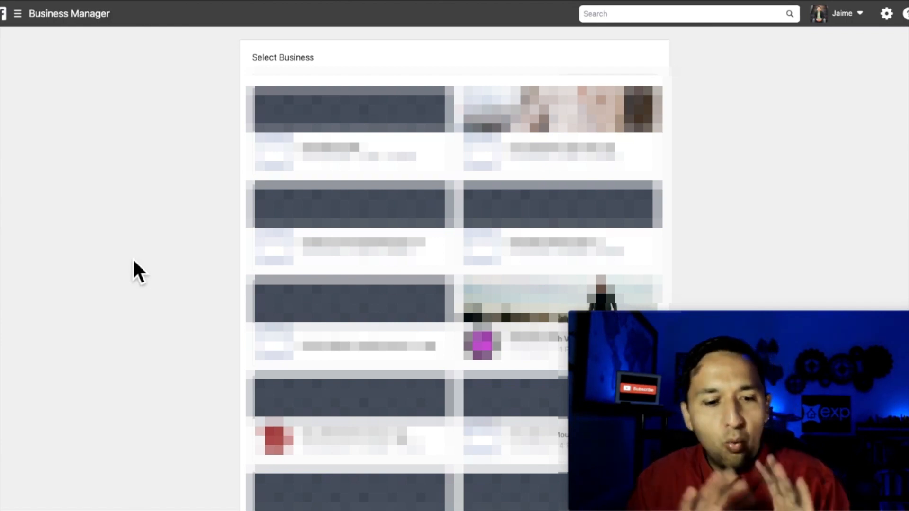
Open Business Settings and look at the options for adding Pages and ad accounts.
{"action": "left_click", "coordinate": [36, 18]}
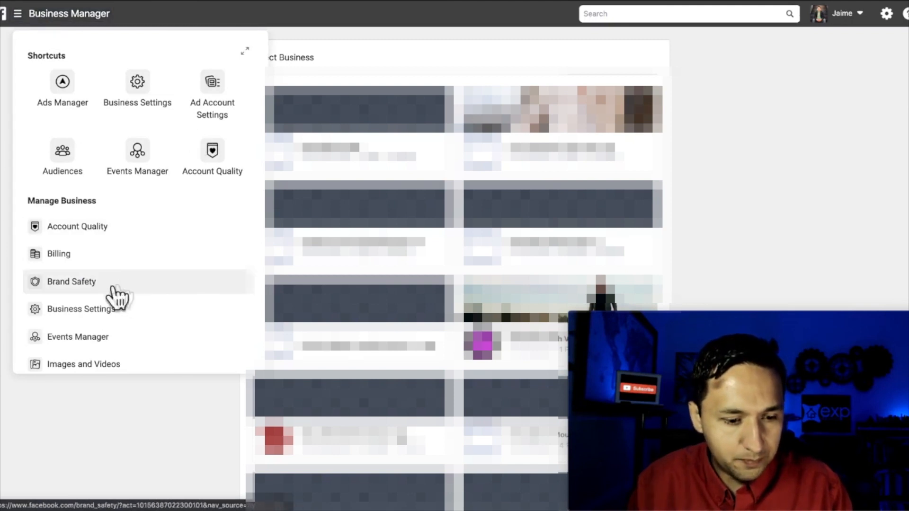
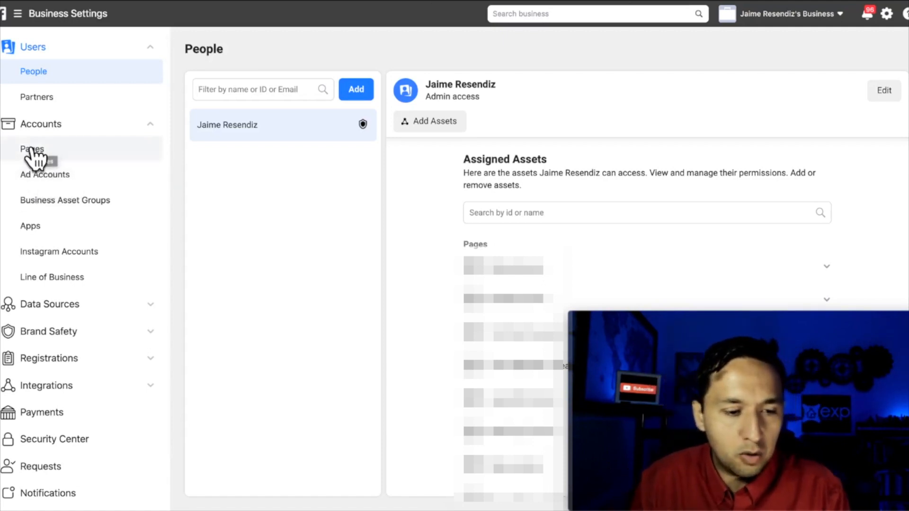
{"action": "left_click", "coordinate": [32, 156]}
{"action": "left_click", "coordinate": [356, 93]}
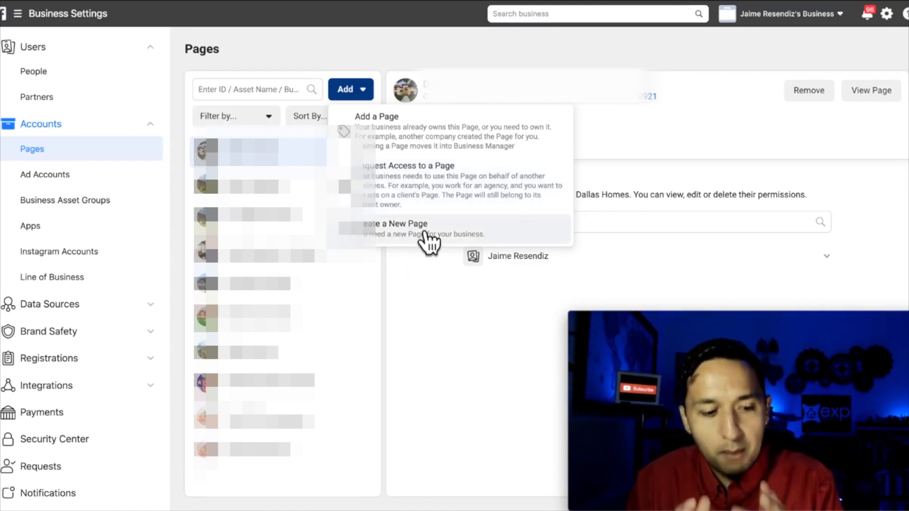
{"action": "left_click", "coordinate": [47, 177]}
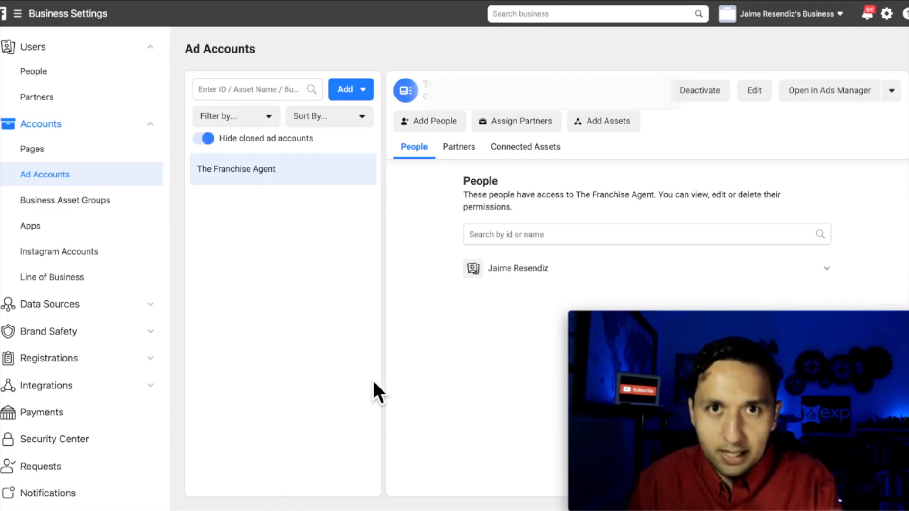
{"action": "left_click", "coordinate": [348, 93]}
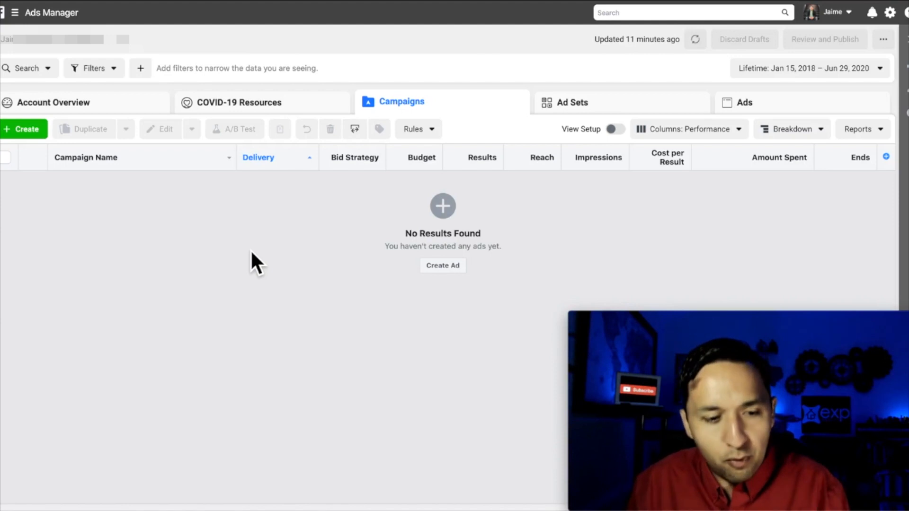
Switch to Ads Manager and examine its available tools, from Manage Business through Sell Products and Services, paying attention to Events Manager.
{"action": "left_click", "coordinate": [56, 21]}
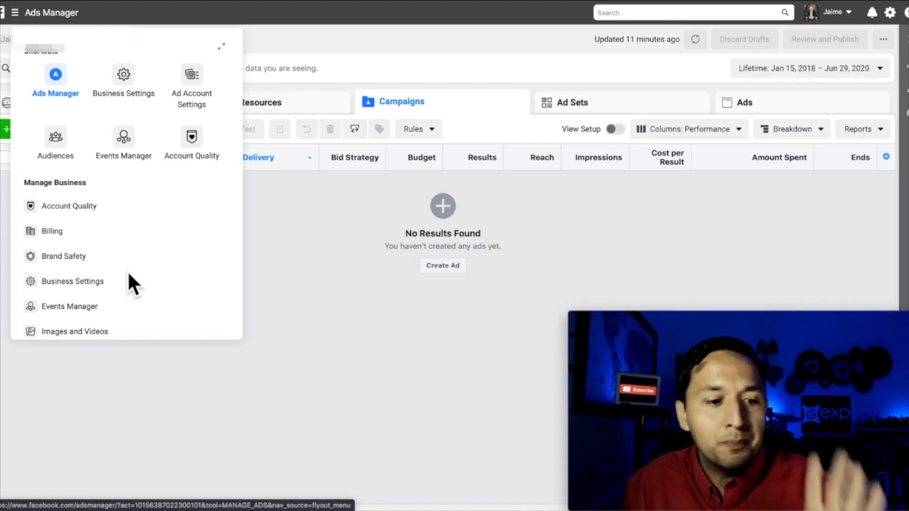
{"action": "scroll", "coordinate": [118, 175], "scroll_direction": "down", "scroll_amount": 3}
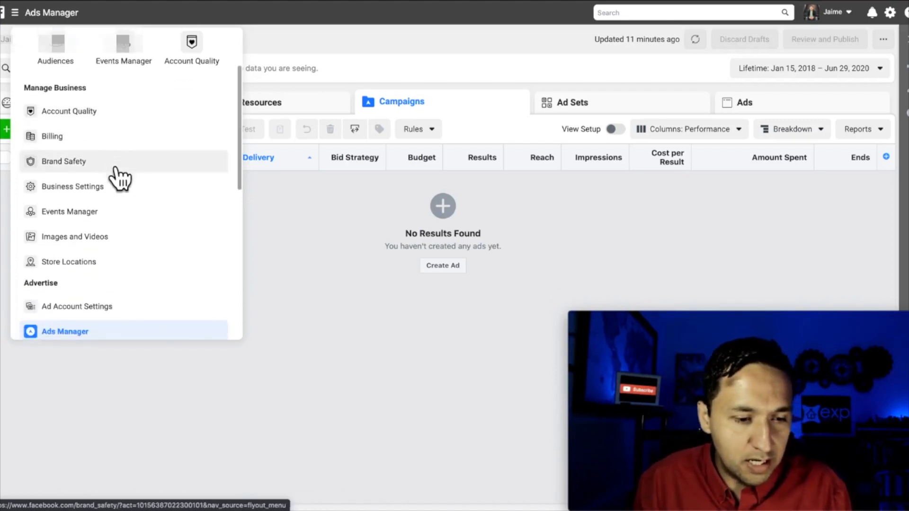
{"action": "scroll", "coordinate": [116, 173], "scroll_direction": "down", "scroll_amount": 3}
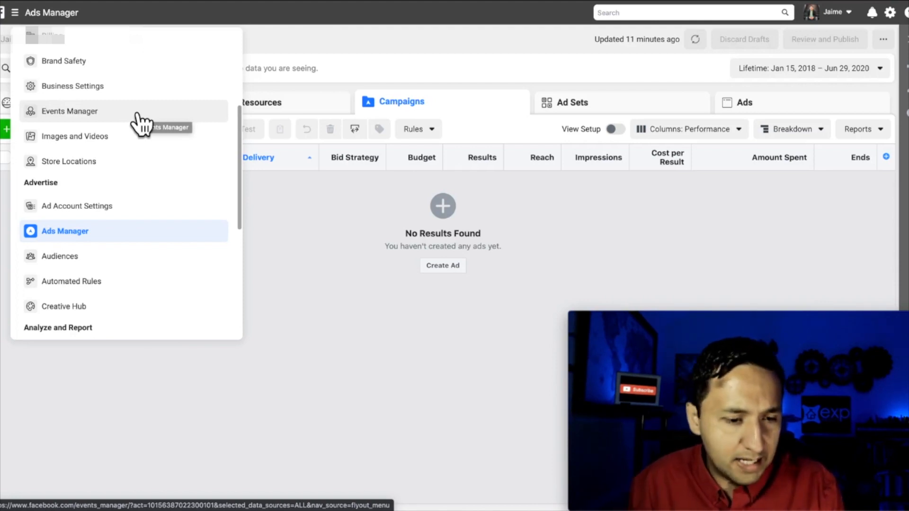
{"action": "scroll", "coordinate": [141, 125], "scroll_direction": "down", "scroll_amount": 2}
{"action": "scroll", "coordinate": [140, 125], "scroll_direction": "down", "scroll_amount": 3}
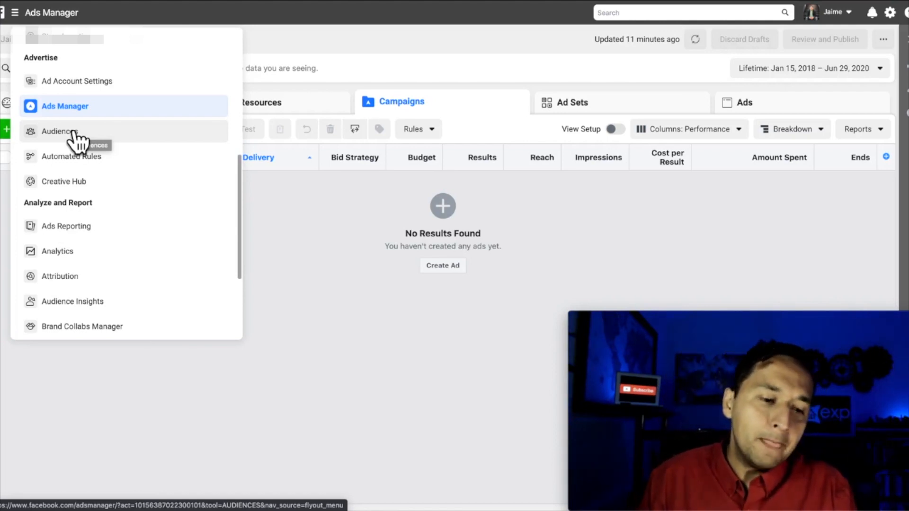
{"action": "scroll", "coordinate": [75, 137], "scroll_direction": "down", "scroll_amount": 1}
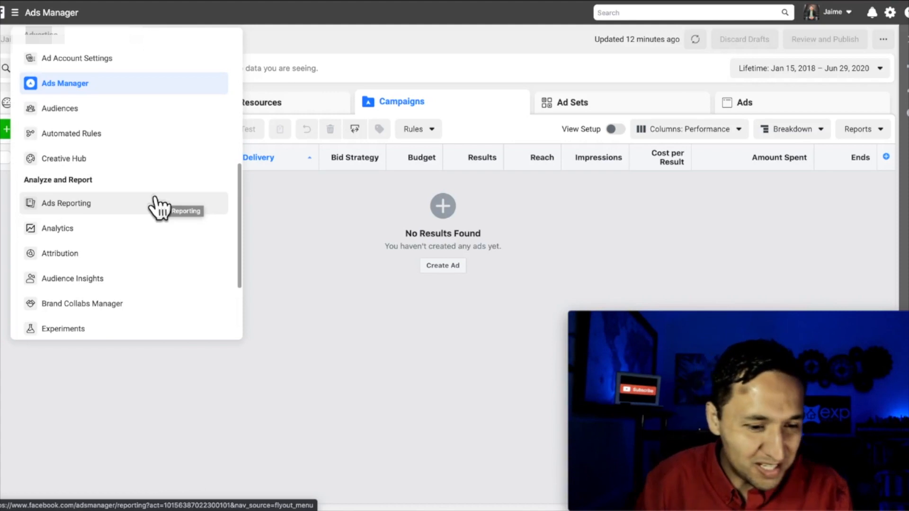
{"action": "scroll", "coordinate": [127, 146], "scroll_direction": "down", "scroll_amount": 3}
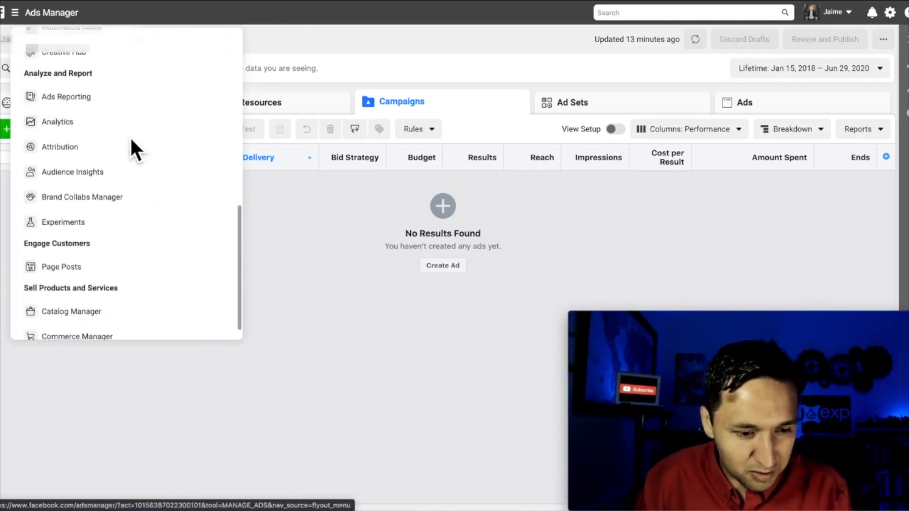
{"action": "scroll", "coordinate": [128, 144], "scroll_direction": "down", "scroll_amount": 1}
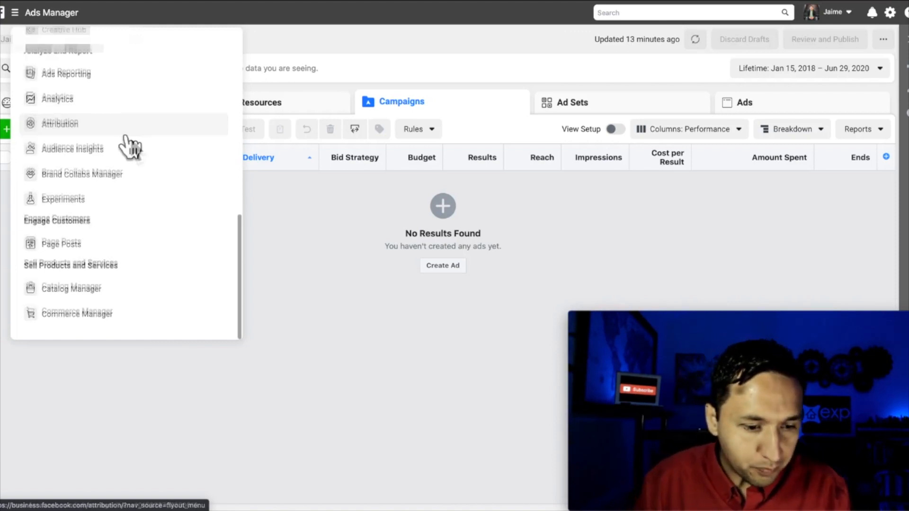
{"action": "scroll", "coordinate": [128, 138], "scroll_direction": "up", "scroll_amount": 2}
{"action": "scroll", "coordinate": [131, 142], "scroll_direction": "up", "scroll_amount": 10}
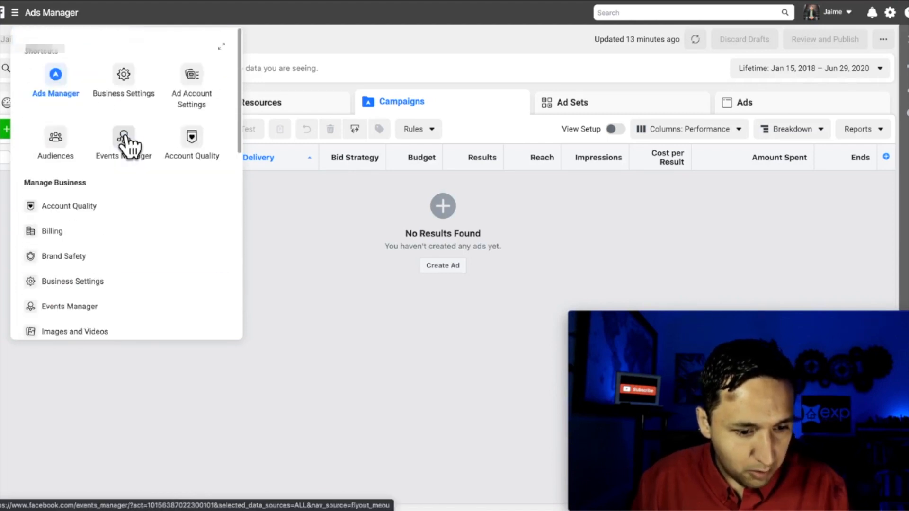
{"action": "left_click", "coordinate": [310, 322]}
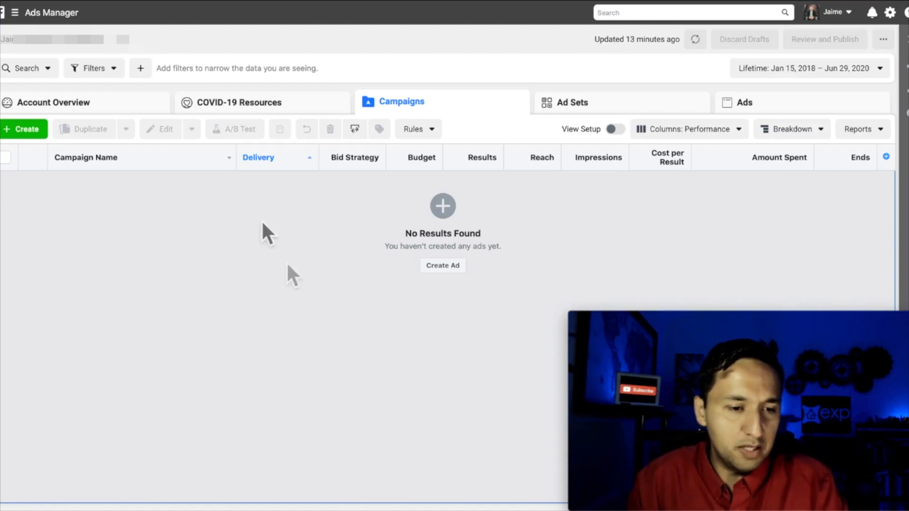
{"action": "left_click", "coordinate": [45, 19]}
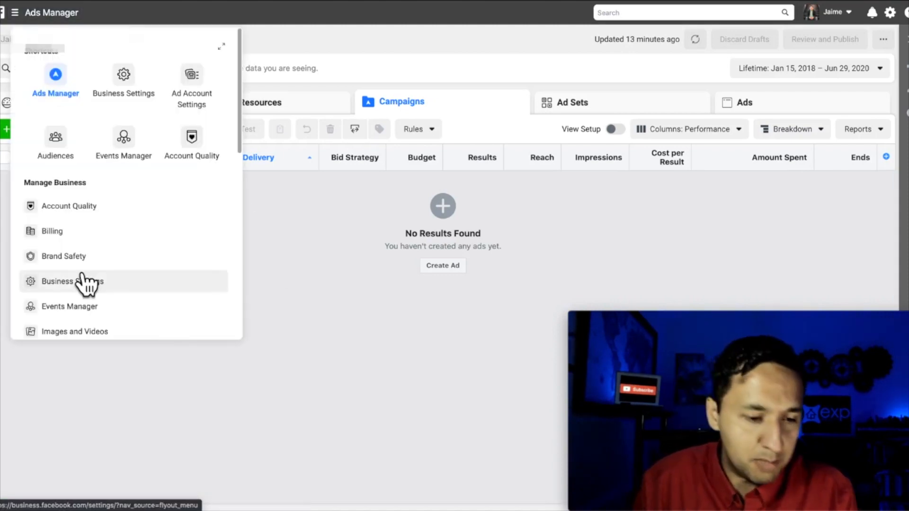
{"action": "scroll", "coordinate": [82, 284], "scroll_direction": "down", "scroll_amount": 3}
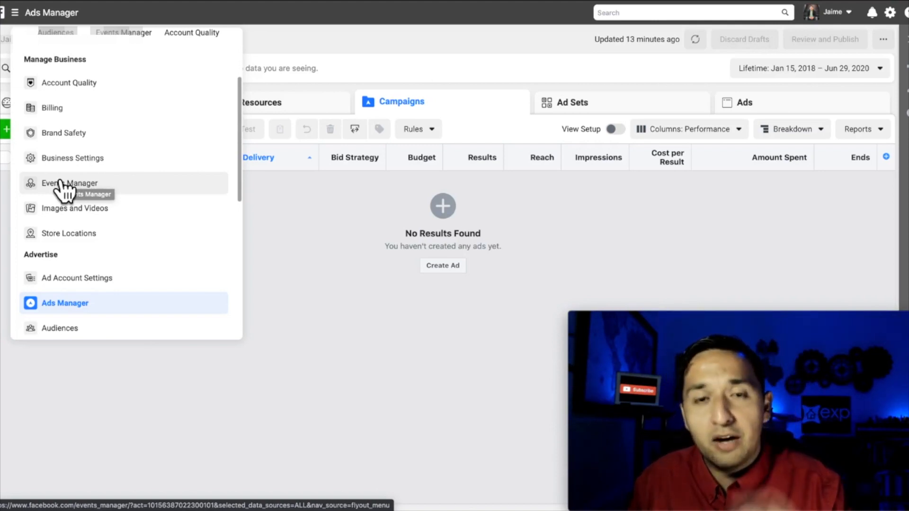
{"action": "left_click", "coordinate": [345, 392]}
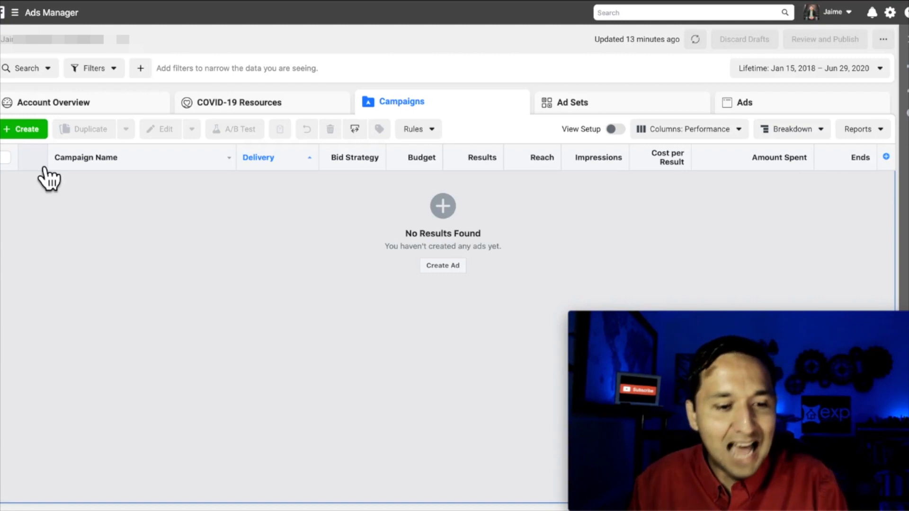
Create a new campaign with the Traffic objective.
{"action": "left_click", "coordinate": [26, 130]}
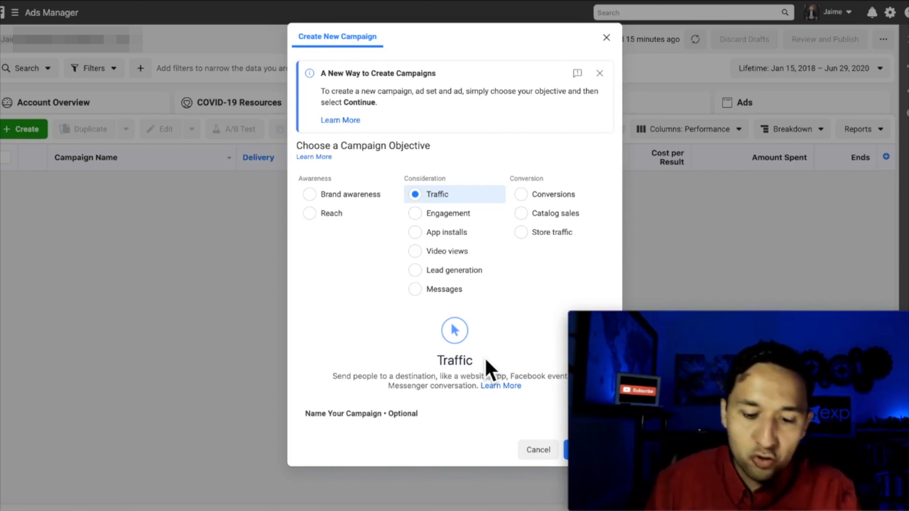
{"action": "left_click", "coordinate": [569, 458]}
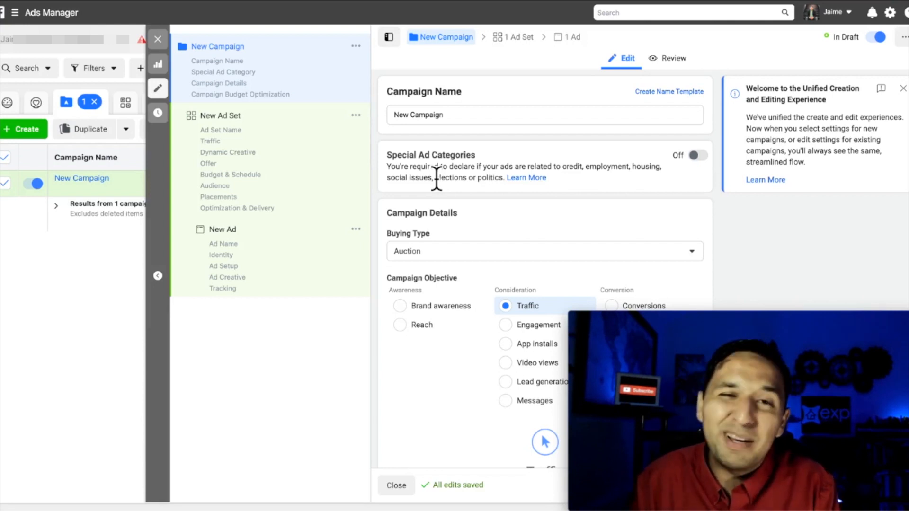
Turn on Special Ad Categories for the new campaign and declare the Housing category.
{"action": "scroll", "coordinate": [435, 174], "scroll_direction": "down", "scroll_amount": 1}
{"action": "scroll", "coordinate": [436, 173], "scroll_direction": "up", "scroll_amount": 1}
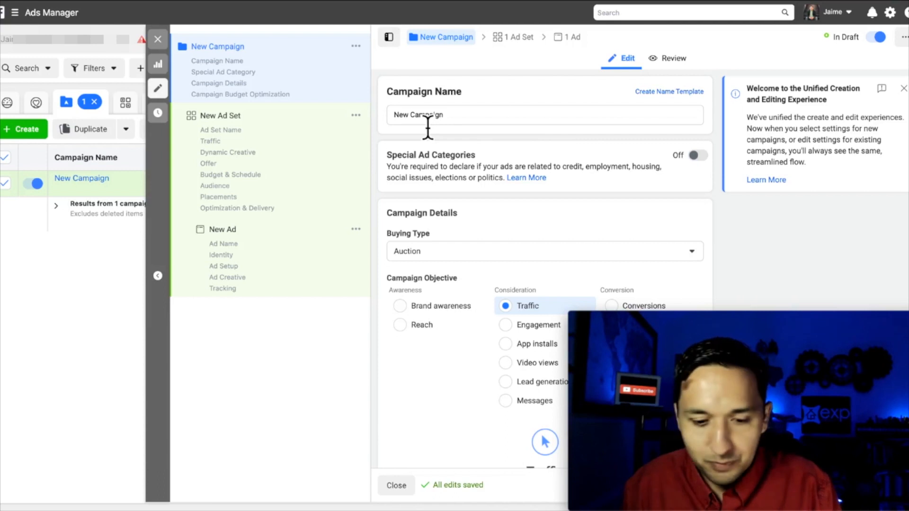
{"action": "scroll", "coordinate": [429, 128], "scroll_direction": "down", "scroll_amount": 3}
{"action": "scroll", "coordinate": [429, 127], "scroll_direction": "up", "scroll_amount": 3}
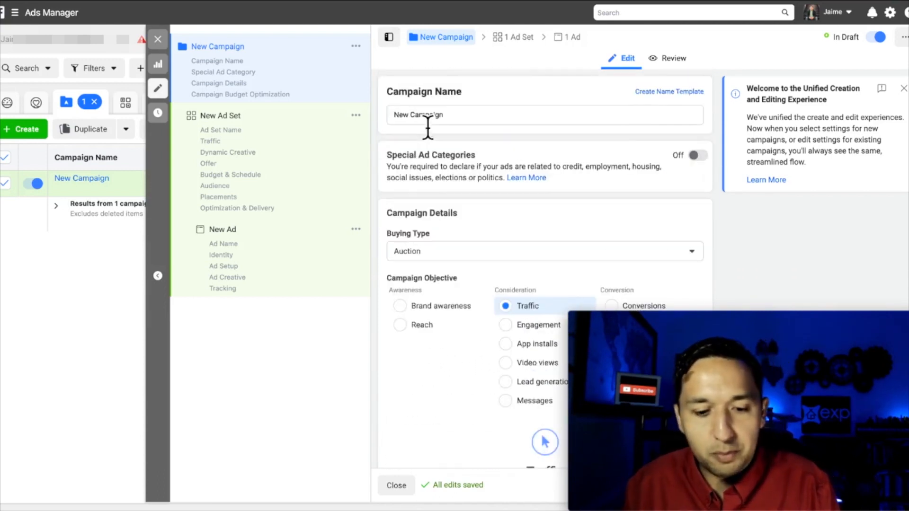
{"action": "scroll", "coordinate": [481, 138], "scroll_direction": "down", "scroll_amount": 3}
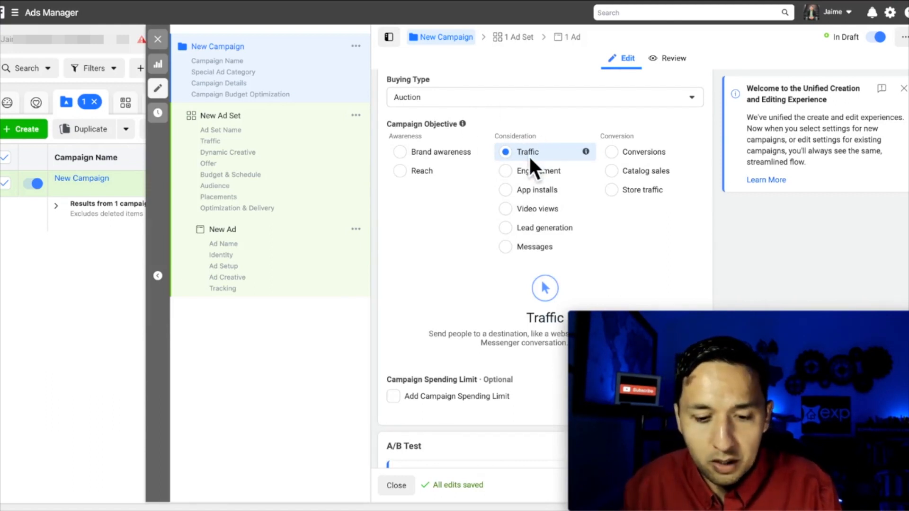
{"action": "scroll", "coordinate": [531, 160], "scroll_direction": "down", "scroll_amount": 3}
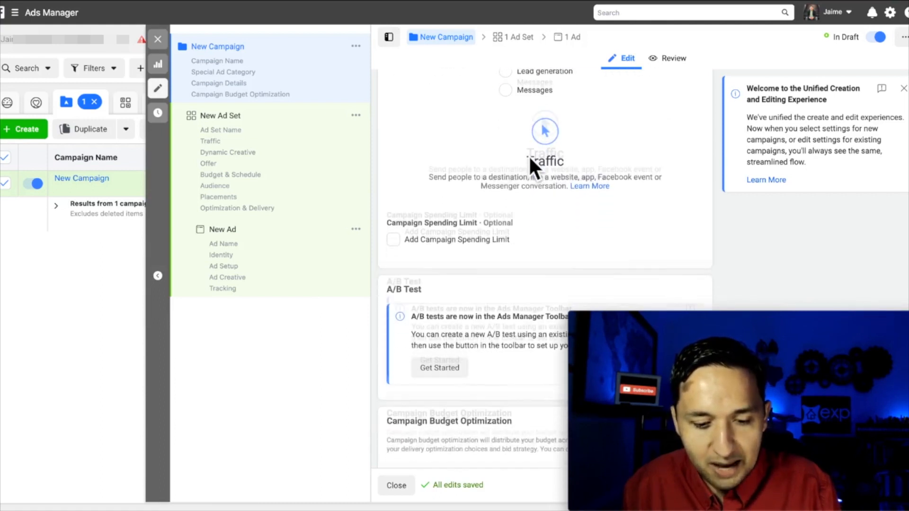
{"action": "scroll", "coordinate": [530, 160], "scroll_direction": "up", "scroll_amount": 6}
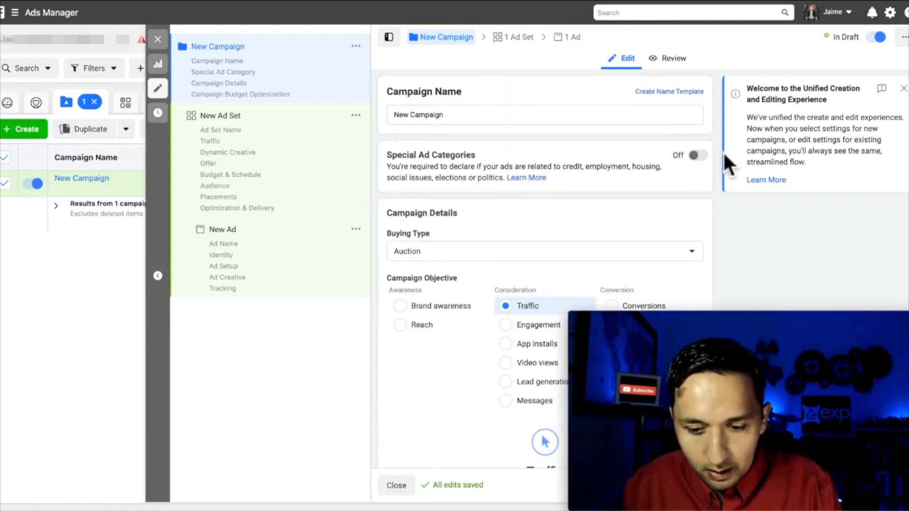
{"action": "left_click", "coordinate": [700, 156]}
{"action": "left_click", "coordinate": [563, 201]}
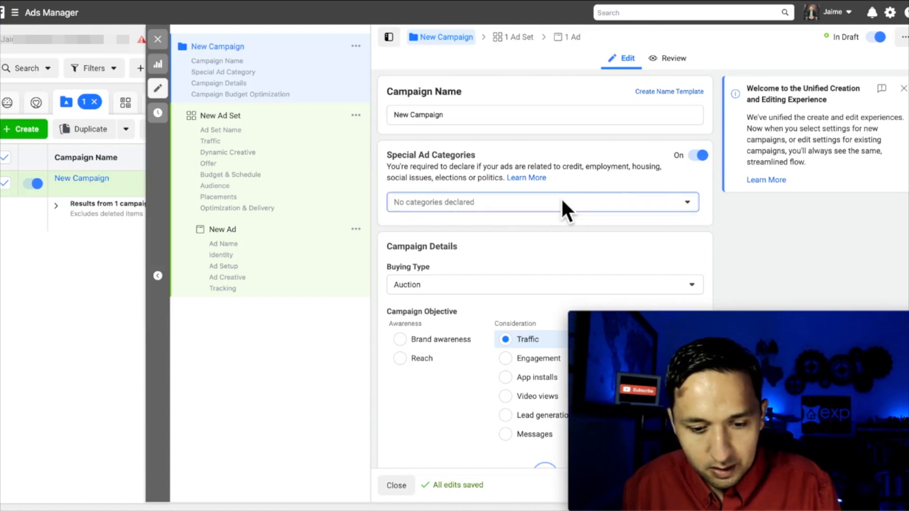
{"action": "left_click", "coordinate": [436, 317]}
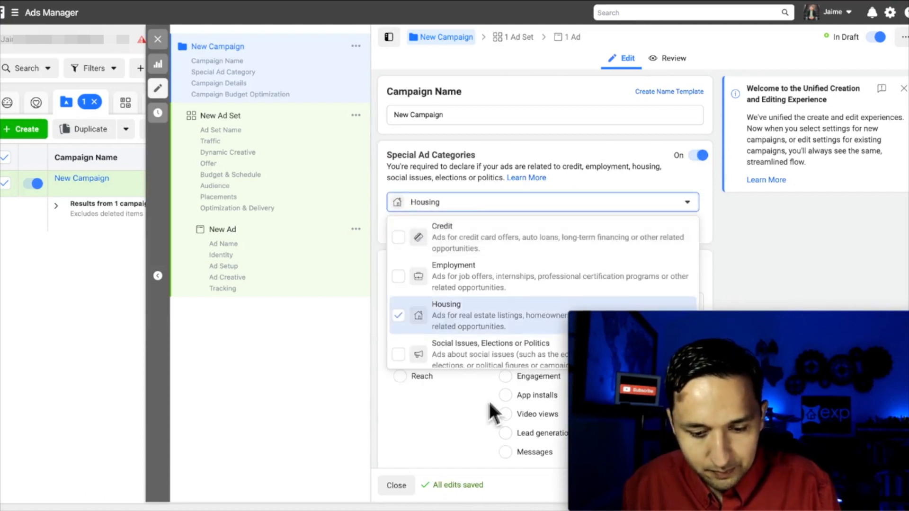
Review the category choices offered for the campaign under Special Ad Categories.
{"action": "left_click", "coordinate": [391, 443]}
{"action": "left_click", "coordinate": [561, 203]}
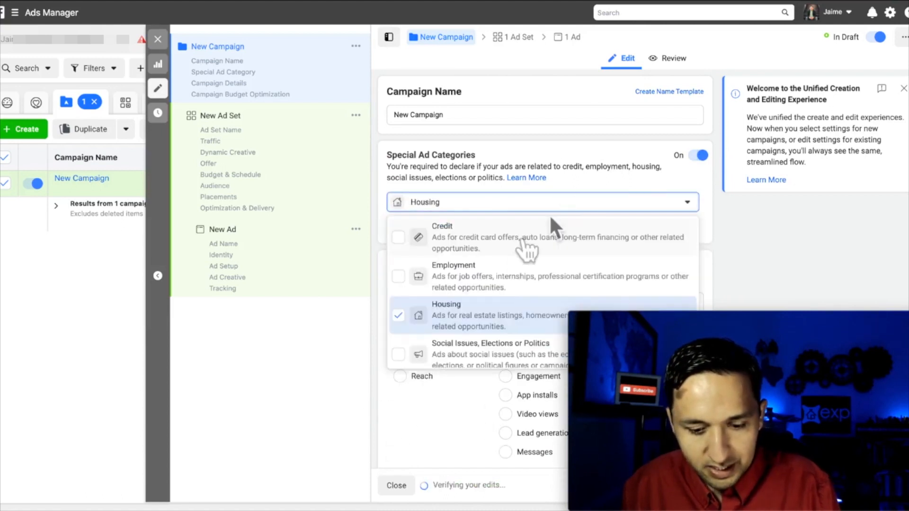
{"action": "scroll", "coordinate": [433, 351], "scroll_direction": "down", "scroll_amount": 1}
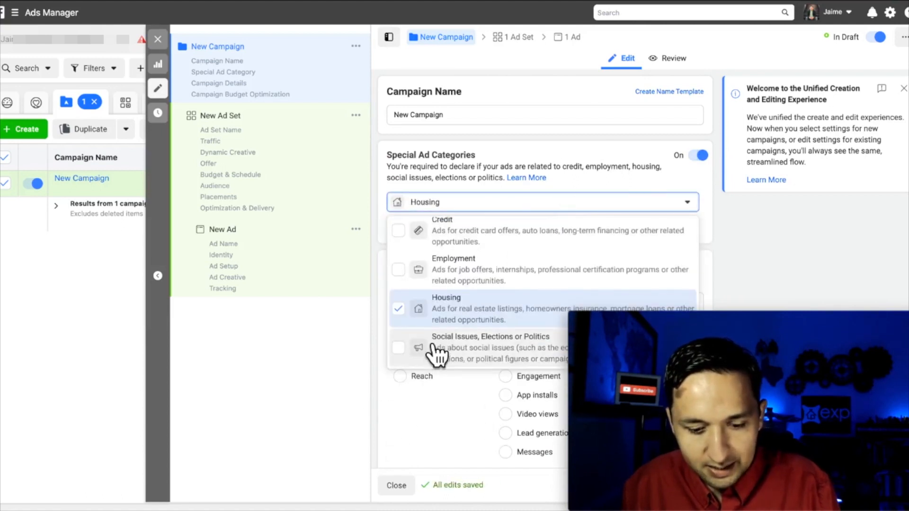
{"action": "left_click", "coordinate": [430, 441]}
{"action": "scroll", "coordinate": [429, 442], "scroll_direction": "down", "scroll_amount": 3}
{"action": "scroll", "coordinate": [428, 437], "scroll_direction": "up", "scroll_amount": 5}
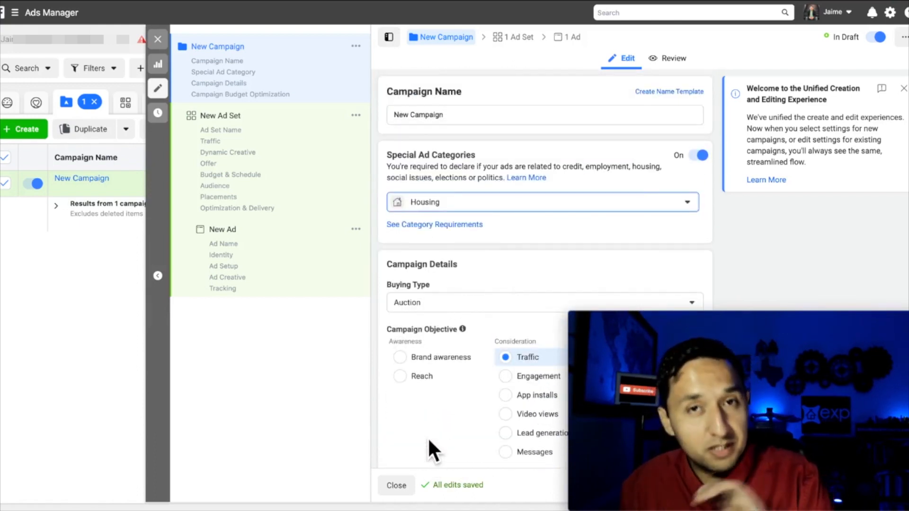
Turn on Campaign Budget Optimization and set the campaign's daily budget to $100.
{"action": "scroll", "coordinate": [428, 454], "scroll_direction": "down", "scroll_amount": 8}
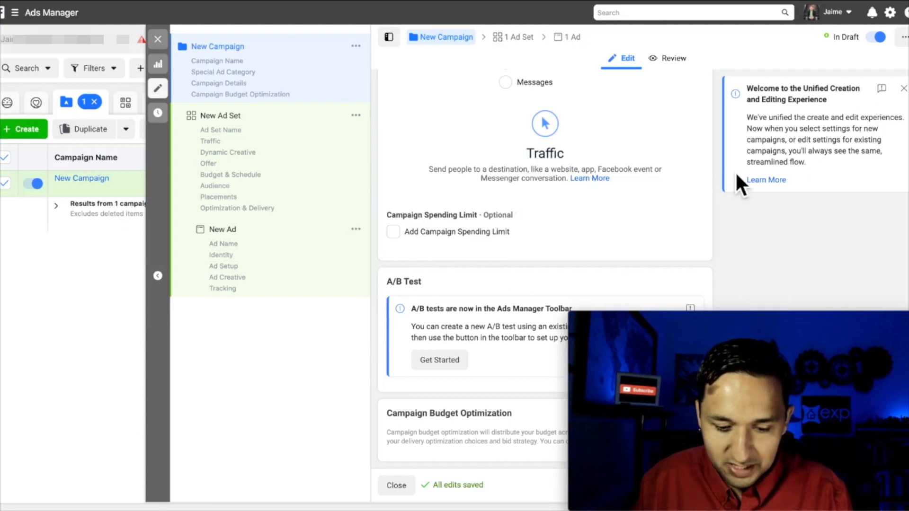
{"action": "left_click_drag", "start_coordinate": [757, 325], "coordinate": [736, 70]}
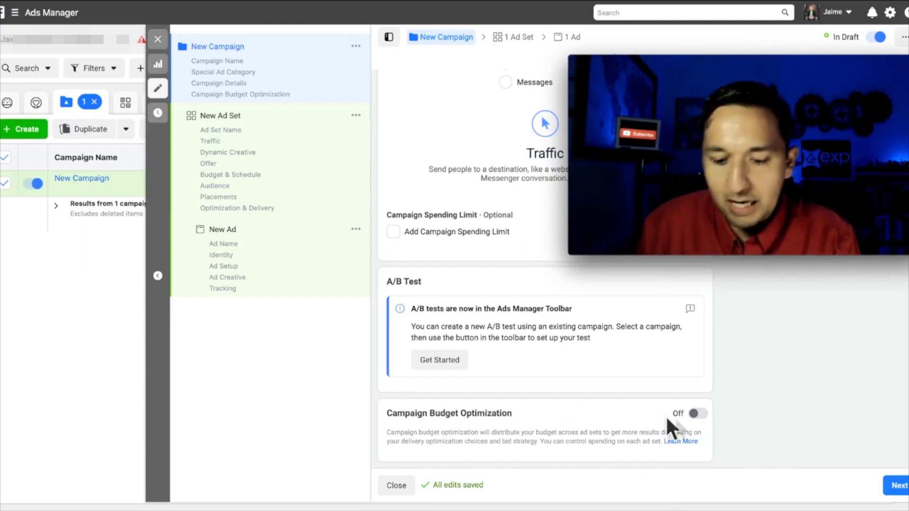
{"action": "left_click", "coordinate": [699, 414]}
{"action": "scroll", "coordinate": [706, 427], "scroll_direction": "down", "scroll_amount": 2}
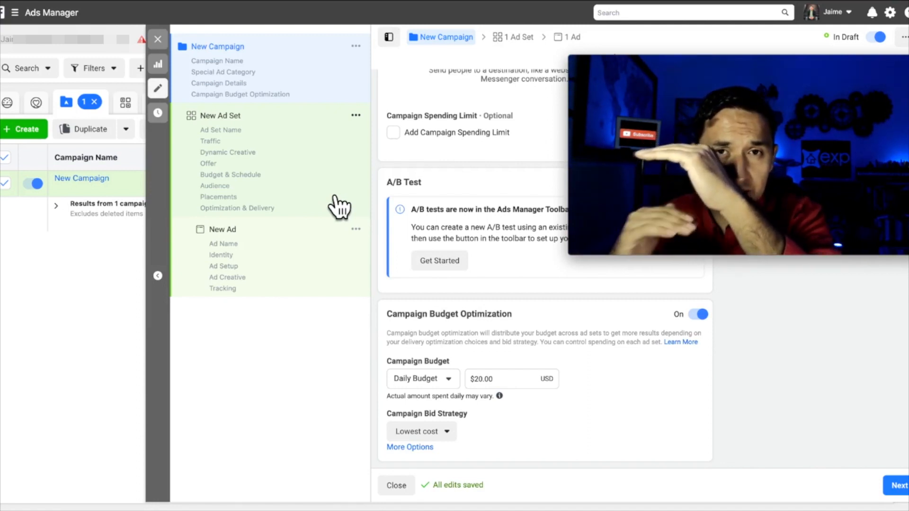
{"action": "left_click", "coordinate": [484, 381]}
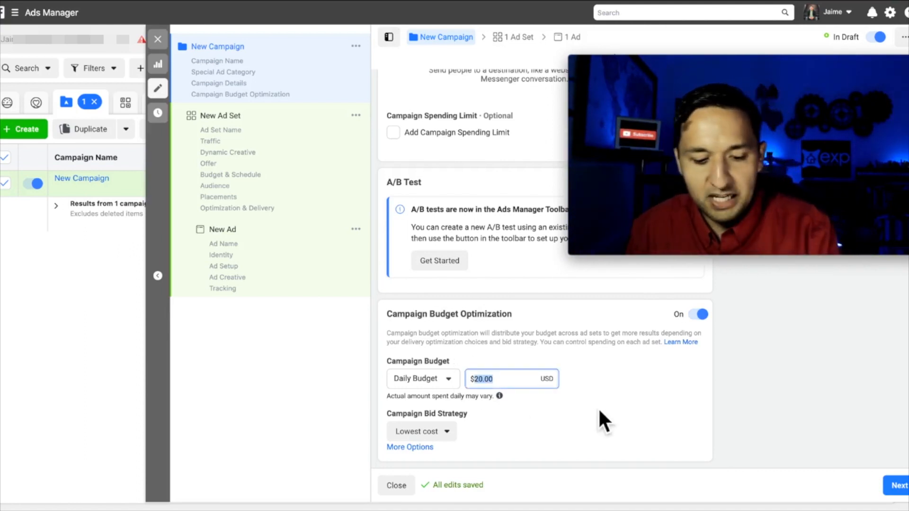
{"action": "type", "text": "100"}
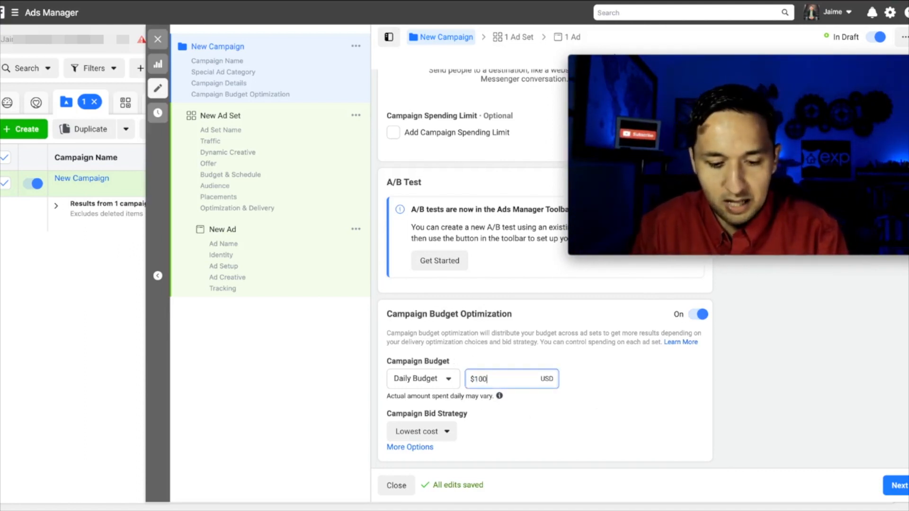
{"action": "left_click", "coordinate": [698, 402]}
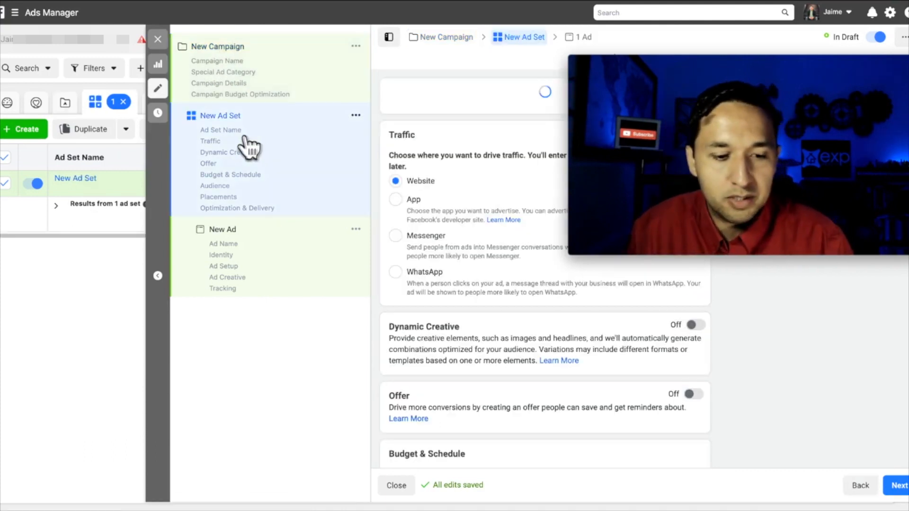
Look over the new ad and ad set levels, and recheck the campaign's budget optimization settings.
{"action": "left_click", "coordinate": [260, 279]}
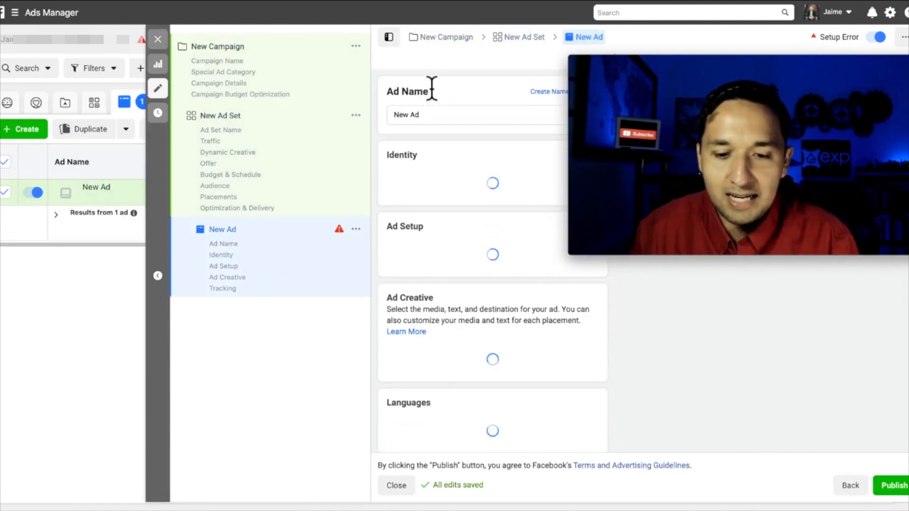
{"action": "left_click", "coordinate": [521, 37]}
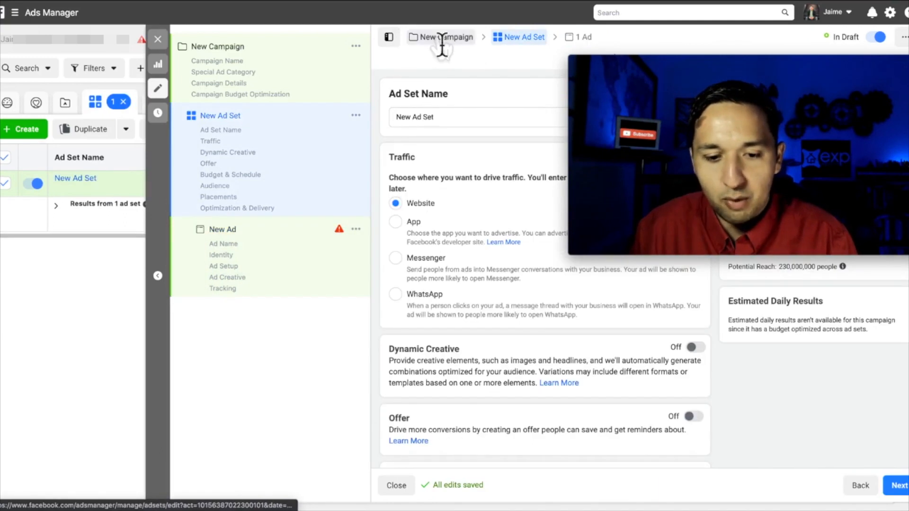
{"action": "left_click", "coordinate": [439, 38]}
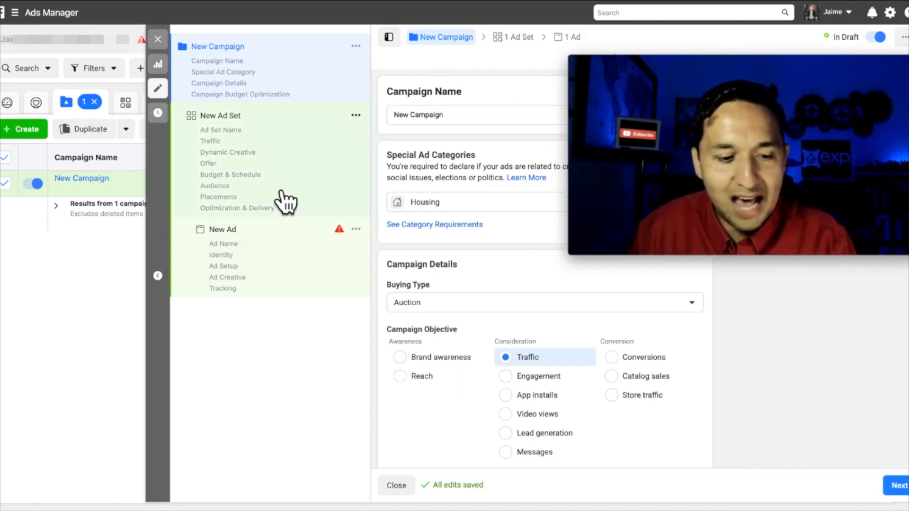
{"action": "scroll", "coordinate": [436, 334], "scroll_direction": "down", "scroll_amount": 8}
{"action": "scroll", "coordinate": [436, 334], "scroll_direction": "down", "scroll_amount": 2}
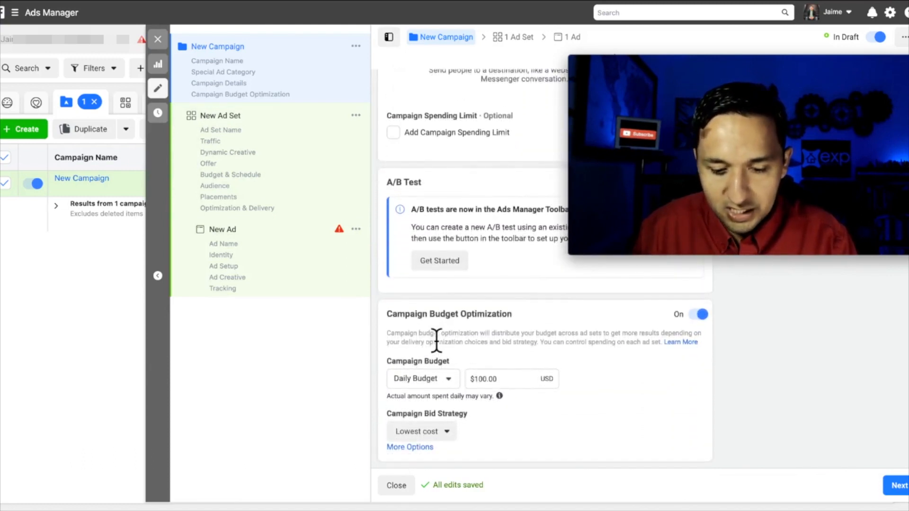
Compare the ad set's traffic destinations, the ad's identity and format options, and the campaign's objective choices.
{"action": "left_click", "coordinate": [903, 493]}
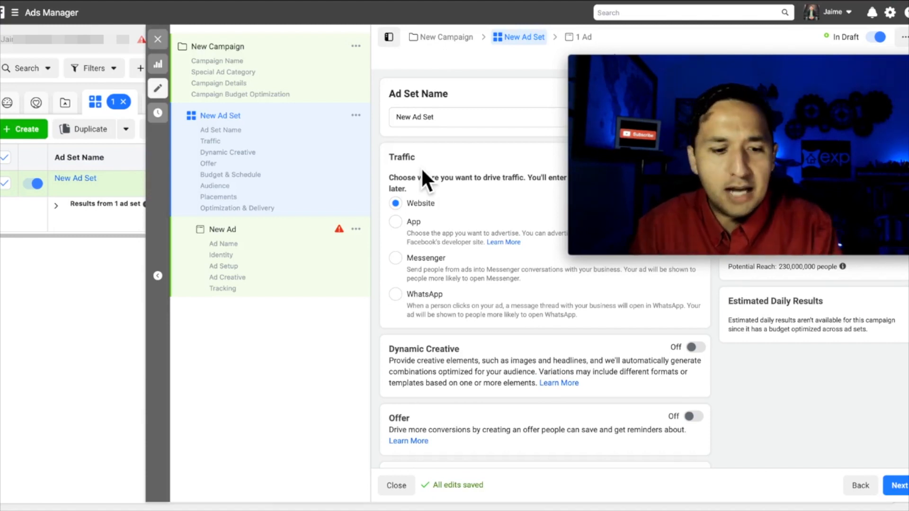
{"action": "left_click", "coordinate": [236, 256]}
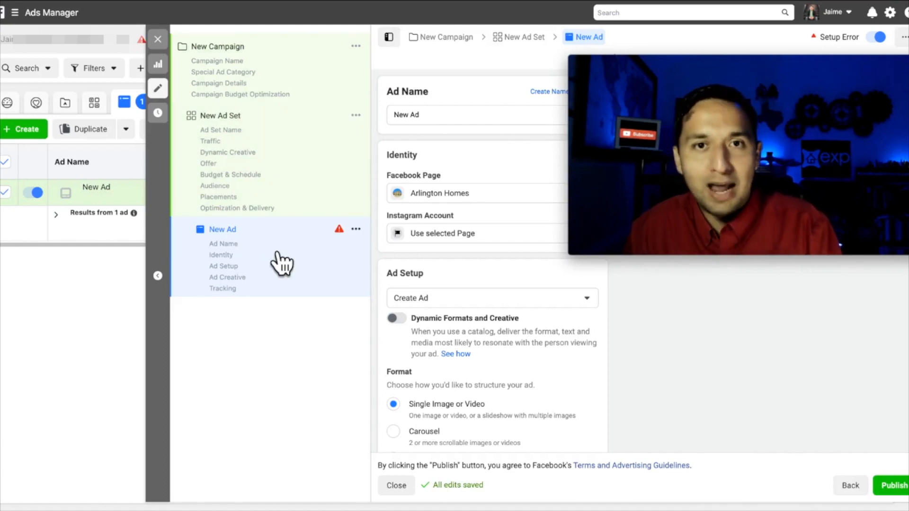
{"action": "left_click", "coordinate": [236, 132]}
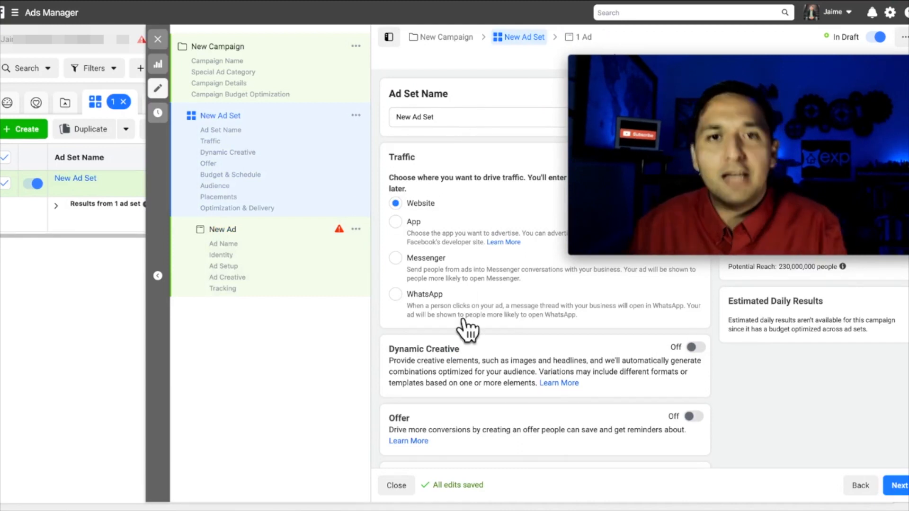
{"action": "scroll", "coordinate": [464, 321], "scroll_direction": "down", "scroll_amount": 2}
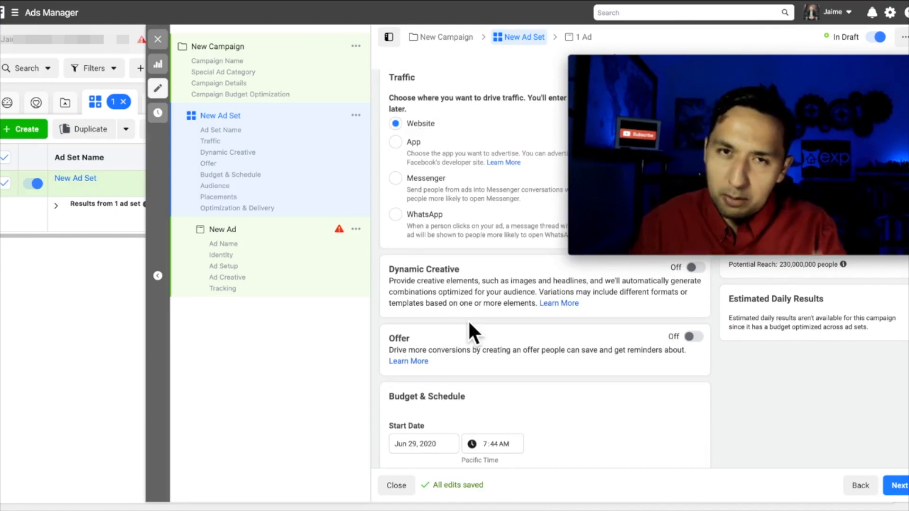
{"action": "scroll", "coordinate": [468, 320], "scroll_direction": "up", "scroll_amount": 2}
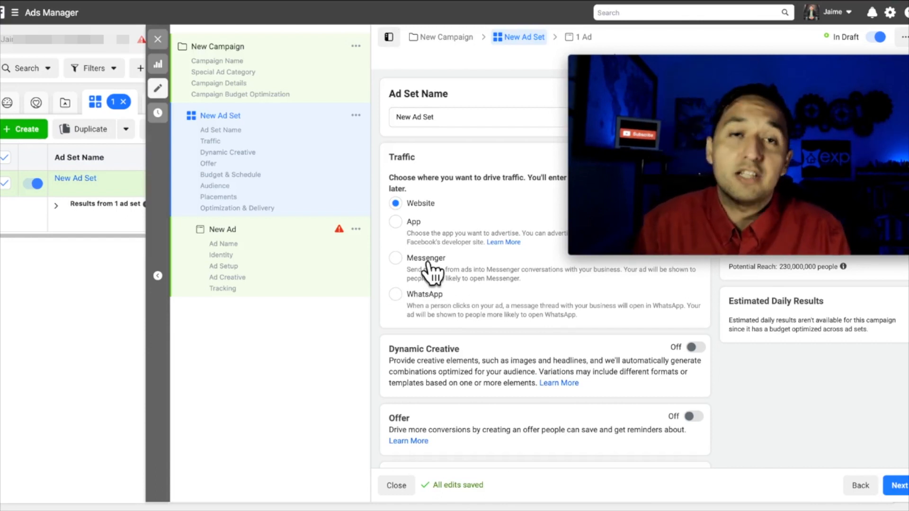
{"action": "left_click", "coordinate": [223, 71]}
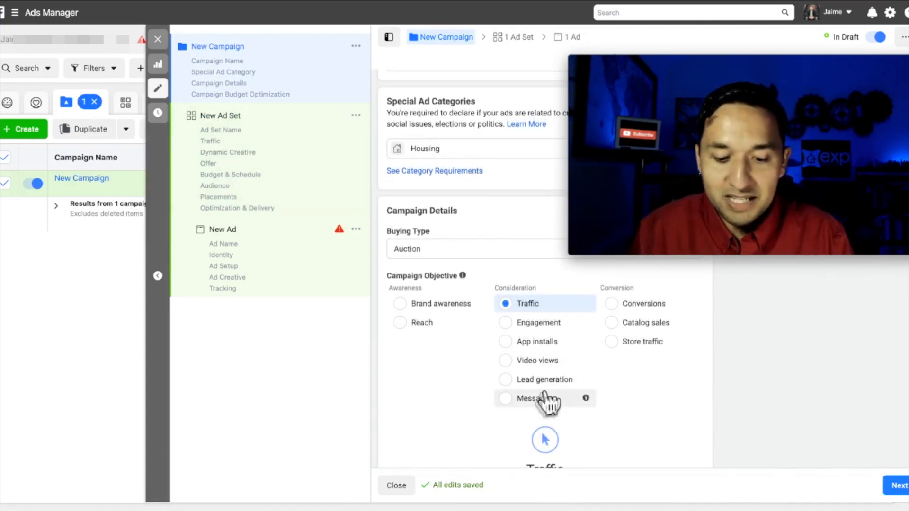
Examine the ad set's Dynamic Creative, Offer, Budget & Schedule, and Audience settings.
{"action": "left_click", "coordinate": [242, 175]}
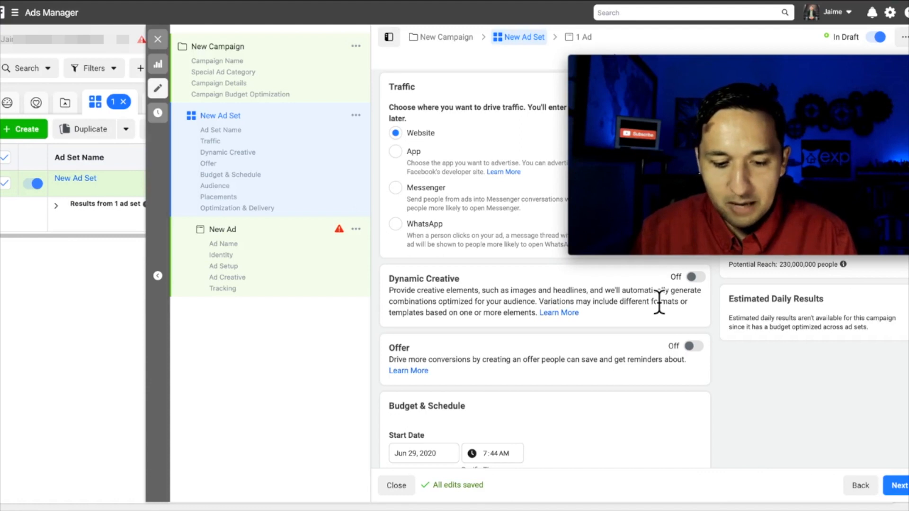
{"action": "scroll", "coordinate": [659, 302], "scroll_direction": "down", "scroll_amount": 1}
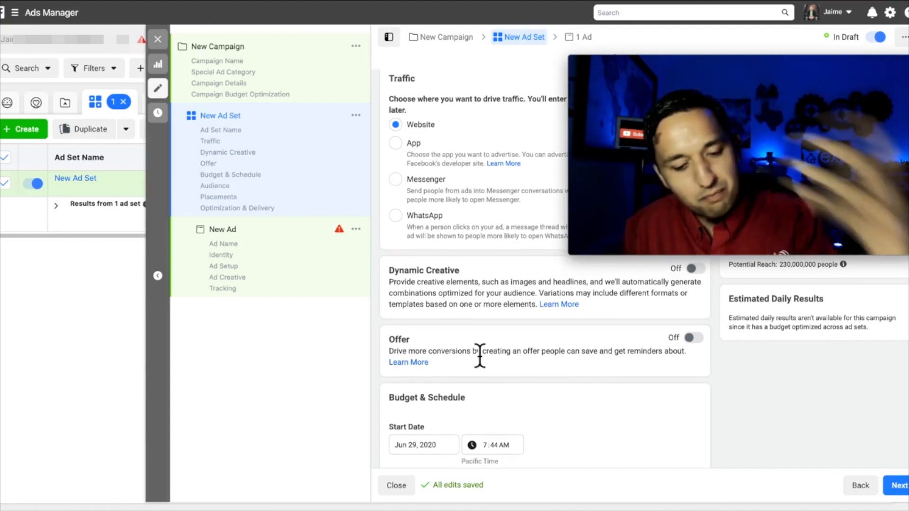
{"action": "scroll", "coordinate": [700, 343], "scroll_direction": "down", "scroll_amount": 1}
{"action": "scroll", "coordinate": [701, 346], "scroll_direction": "down", "scroll_amount": 1}
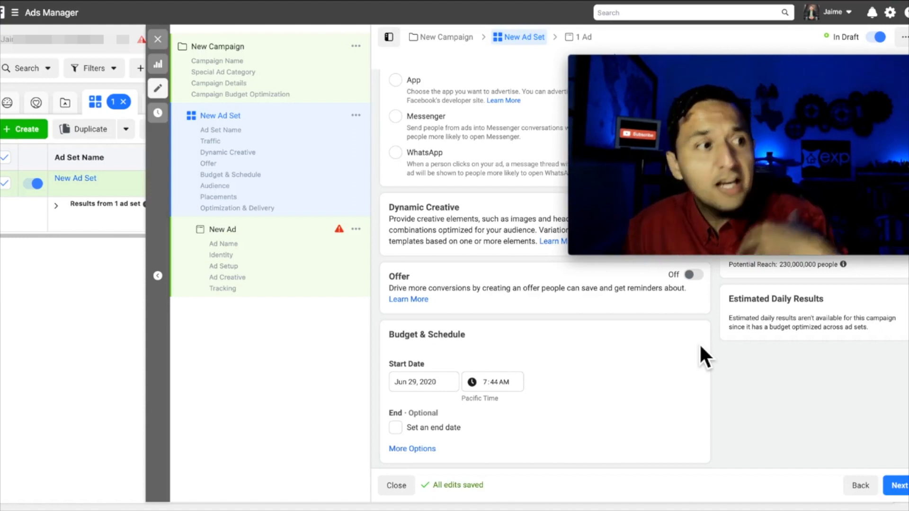
{"action": "scroll", "coordinate": [700, 346], "scroll_direction": "down", "scroll_amount": 1}
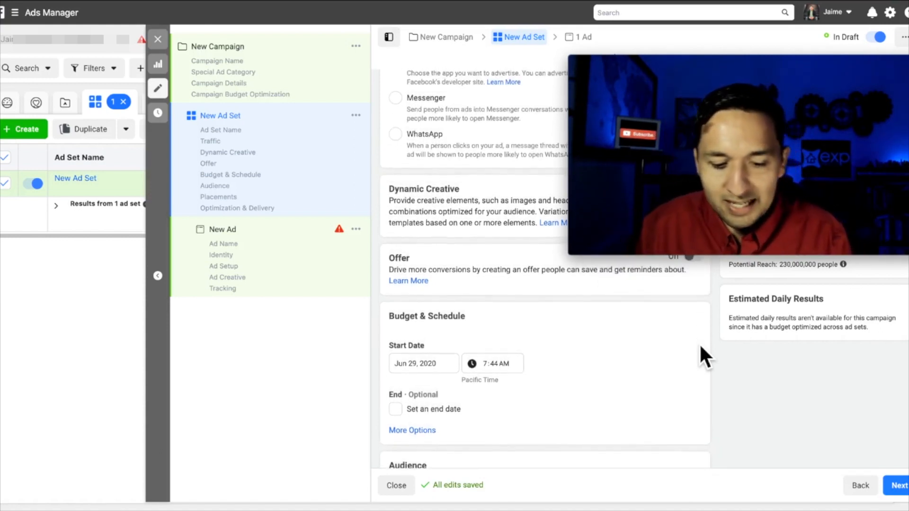
{"action": "scroll", "coordinate": [700, 342], "scroll_direction": "up", "scroll_amount": 1}
{"action": "scroll", "coordinate": [700, 343], "scroll_direction": "down", "scroll_amount": 2}
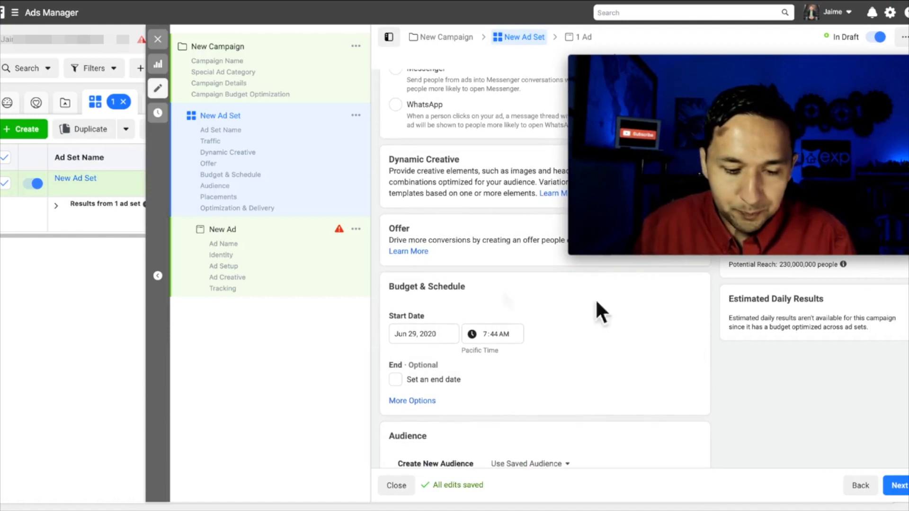
{"action": "scroll", "coordinate": [559, 339], "scroll_direction": "down", "scroll_amount": 2}
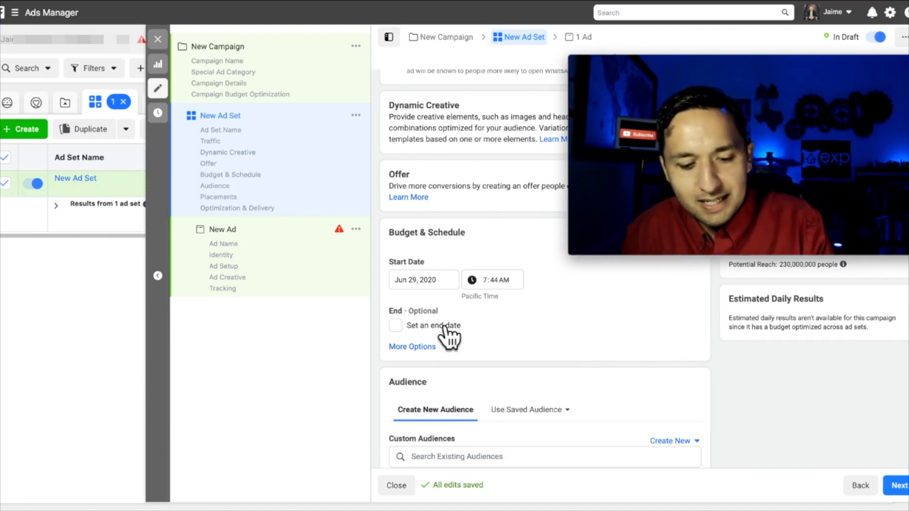
{"action": "scroll", "coordinate": [449, 332], "scroll_direction": "down", "scroll_amount": 1}
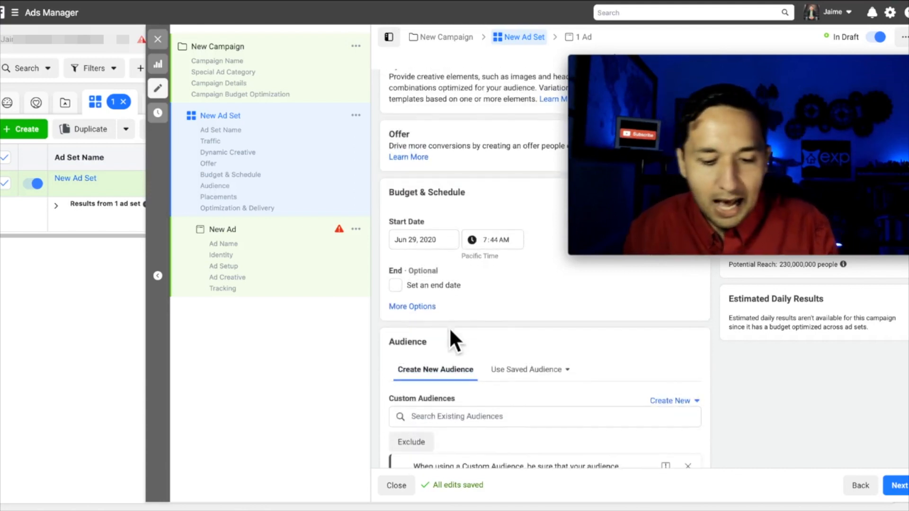
{"action": "scroll", "coordinate": [449, 331], "scroll_direction": "up", "scroll_amount": 1}
{"action": "scroll", "coordinate": [449, 331], "scroll_direction": "down", "scroll_amount": 2}
{"action": "scroll", "coordinate": [450, 331], "scroll_direction": "down", "scroll_amount": 2}
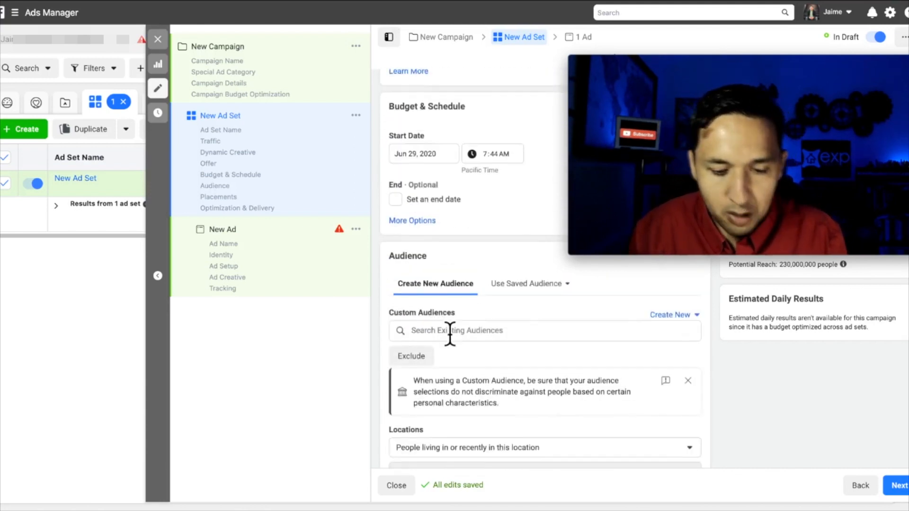
{"action": "scroll", "coordinate": [450, 334], "scroll_direction": "down", "scroll_amount": 1}
{"action": "scroll", "coordinate": [450, 333], "scroll_direction": "down", "scroll_amount": 1}
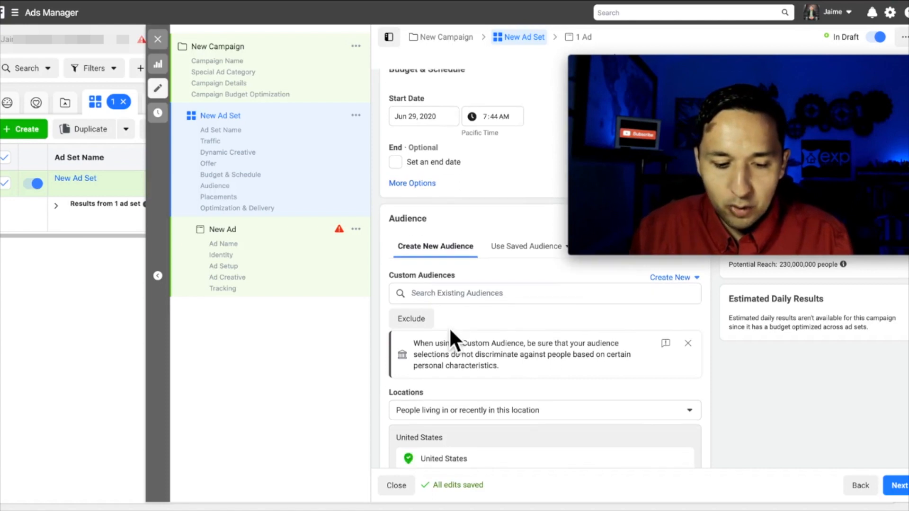
{"action": "scroll", "coordinate": [450, 334], "scroll_direction": "up", "scroll_amount": 2}
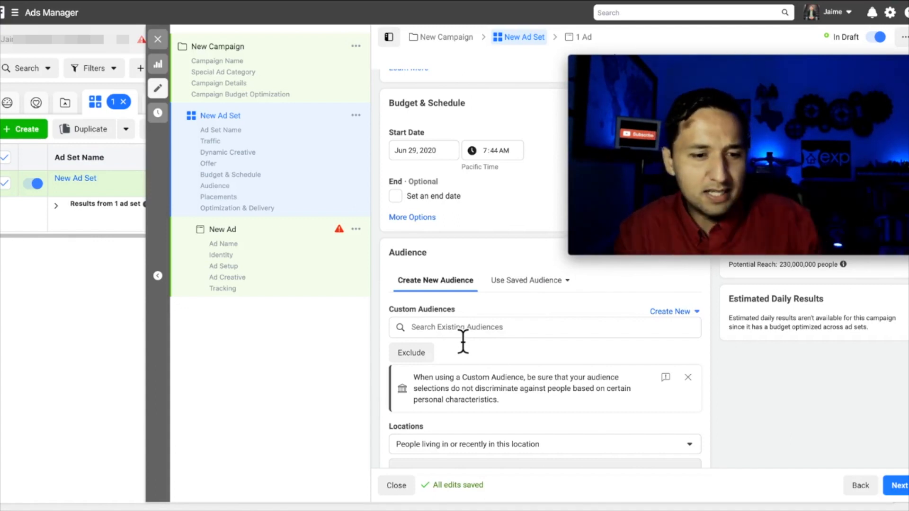
Locate the Audiences tool among the business tools, and browse the ad set's existing custom and special ad audiences.
{"action": "left_click", "coordinate": [15, 12]}
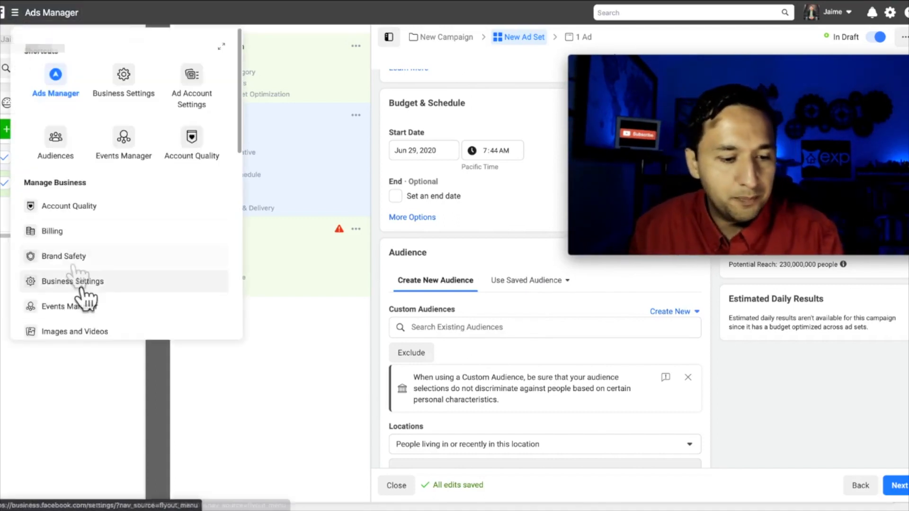
{"action": "scroll", "coordinate": [74, 267], "scroll_direction": "down", "scroll_amount": 6}
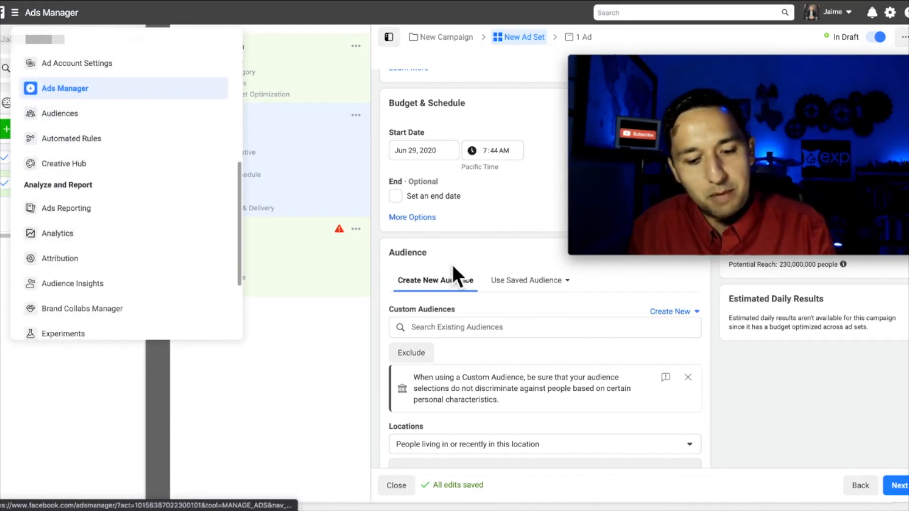
{"action": "left_click", "coordinate": [471, 334]}
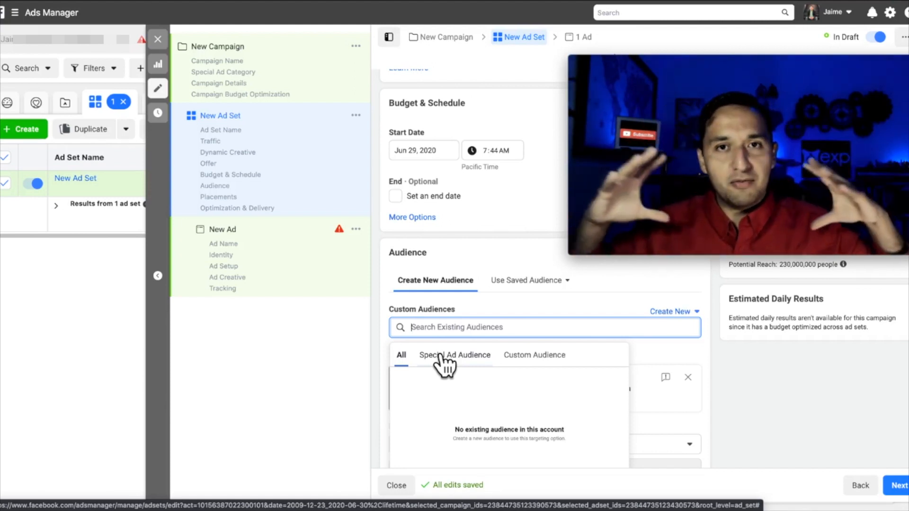
{"action": "left_click", "coordinate": [504, 330]}
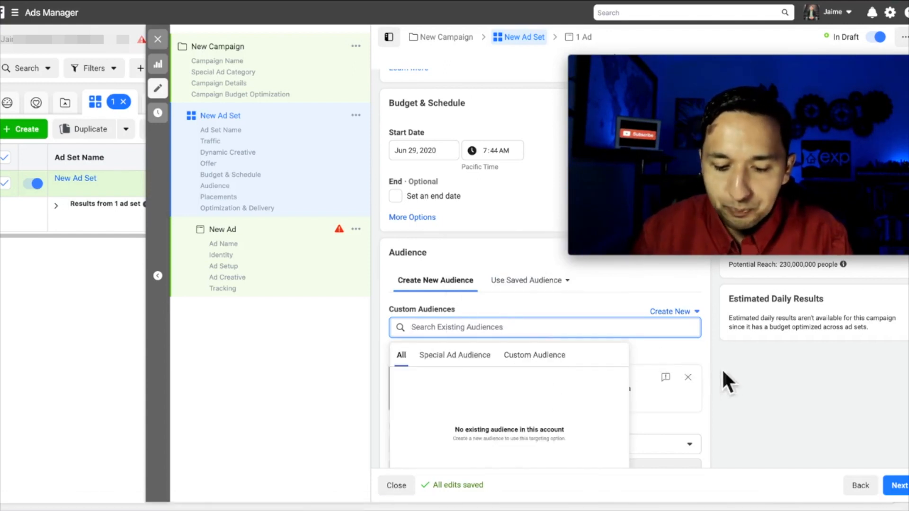
{"action": "scroll", "coordinate": [725, 393], "scroll_direction": "down", "scroll_amount": 1}
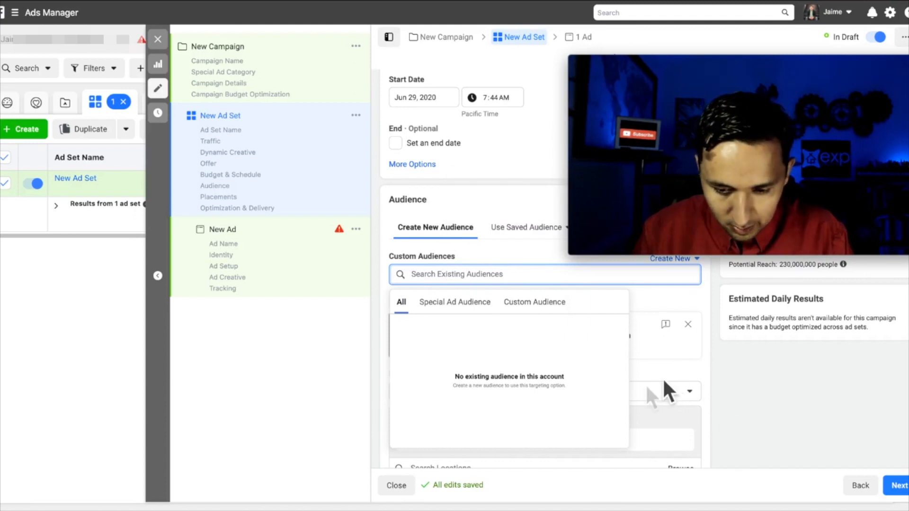
{"action": "left_click", "coordinate": [402, 306]}
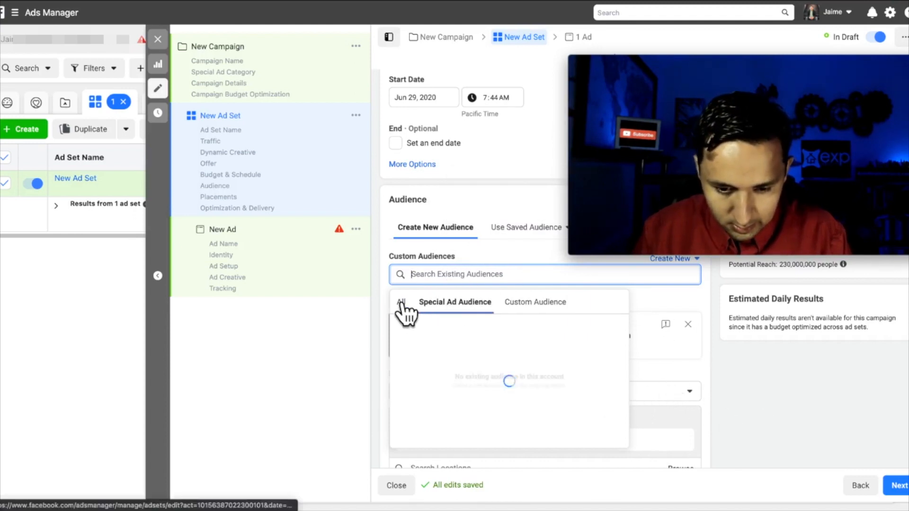
Set the ad set's location targeting to People living in this location.
{"action": "scroll", "coordinate": [432, 284], "scroll_direction": "down", "scroll_amount": 2}
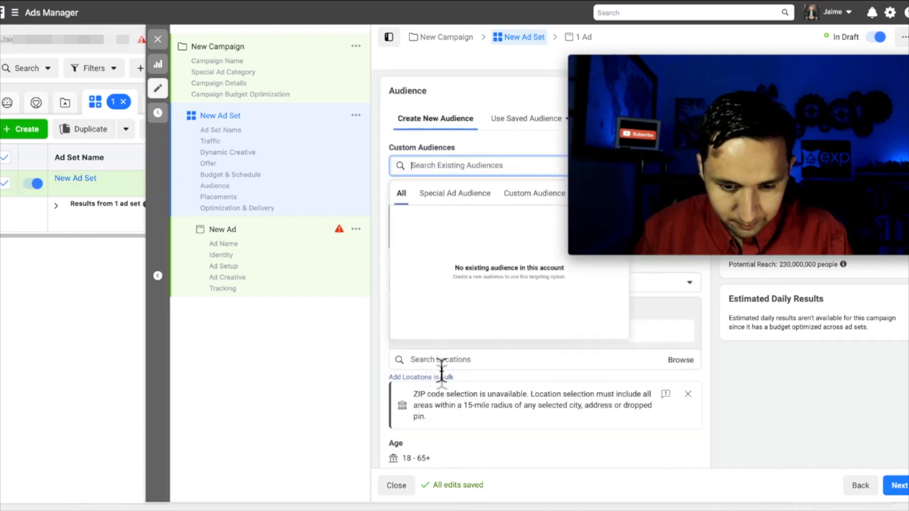
{"action": "left_click", "coordinate": [447, 379]}
{"action": "left_click", "coordinate": [435, 279]}
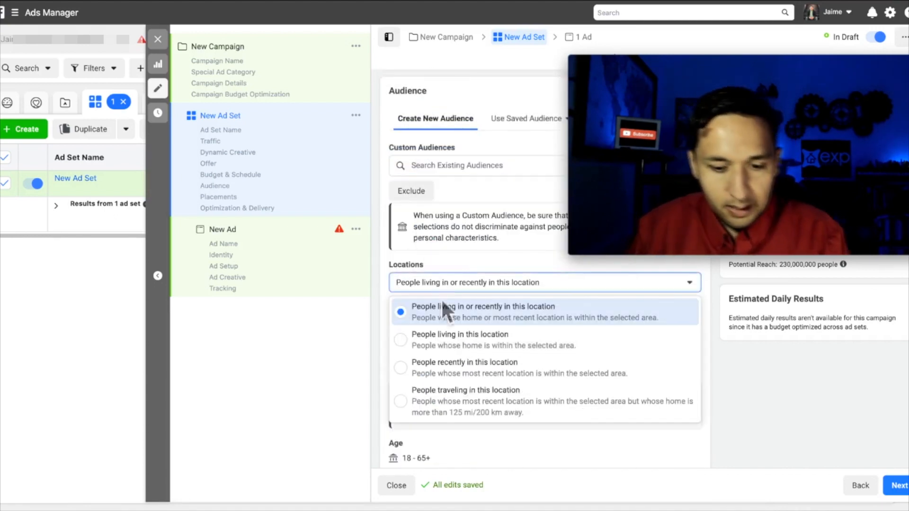
{"action": "left_click", "coordinate": [456, 340]}
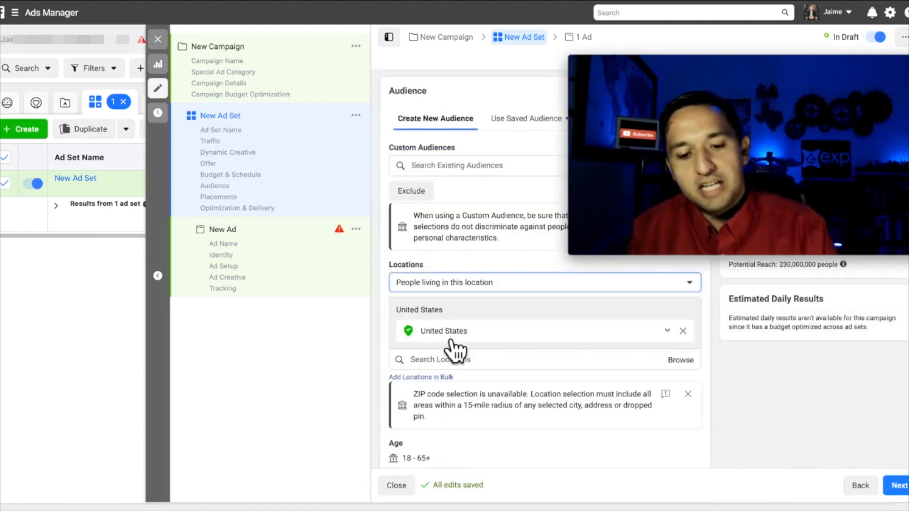
Compare the location targeting types offered for the audience, without changing the selection.
{"action": "left_click", "coordinate": [473, 284]}
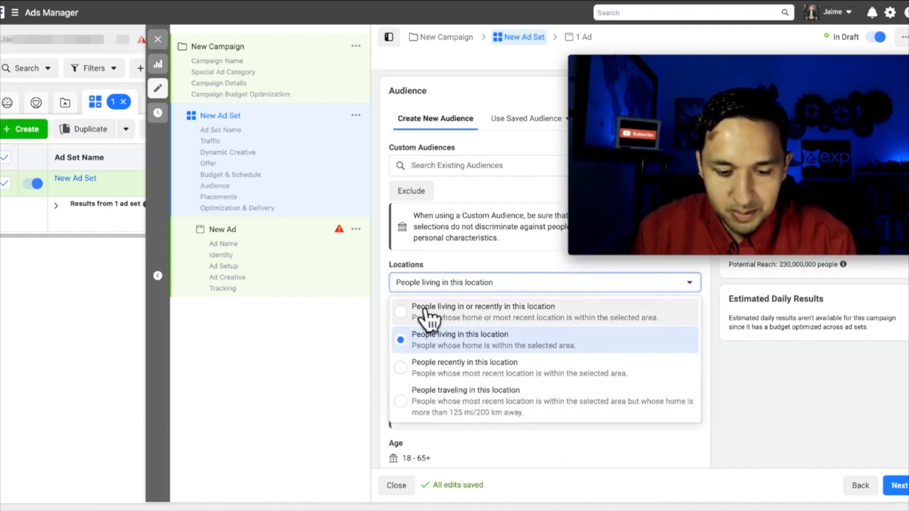
{"action": "left_click", "coordinate": [739, 435]}
{"action": "scroll", "coordinate": [690, 417], "scroll_direction": "down", "scroll_amount": 1}
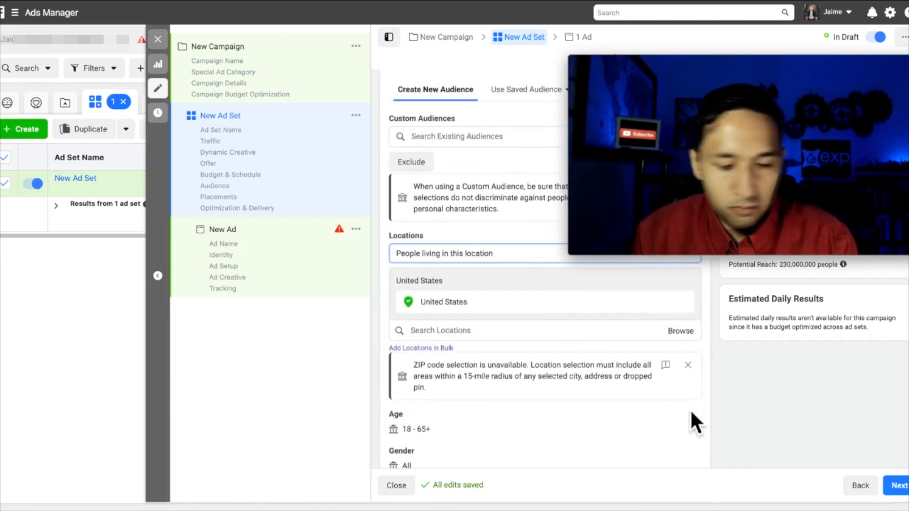
{"action": "left_click", "coordinate": [453, 257]}
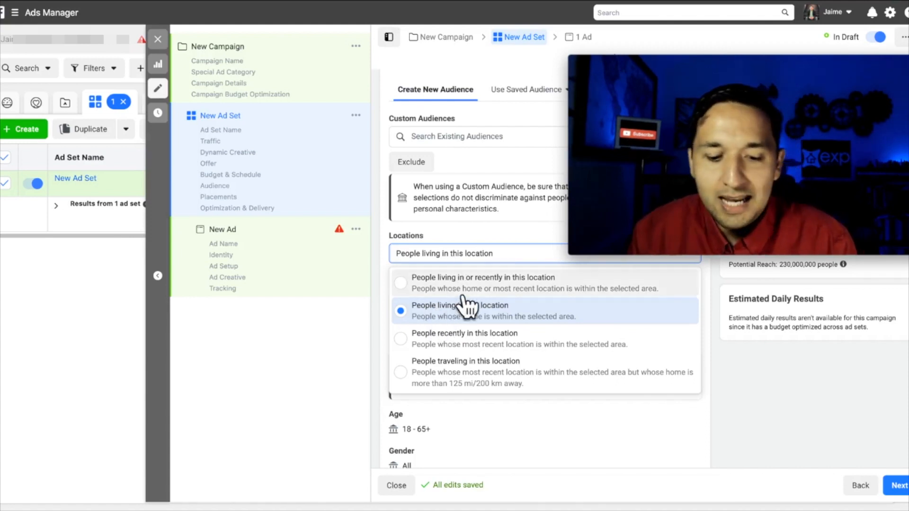
{"action": "left_click", "coordinate": [809, 417]}
{"action": "scroll", "coordinate": [809, 417], "scroll_direction": "down", "scroll_amount": 1}
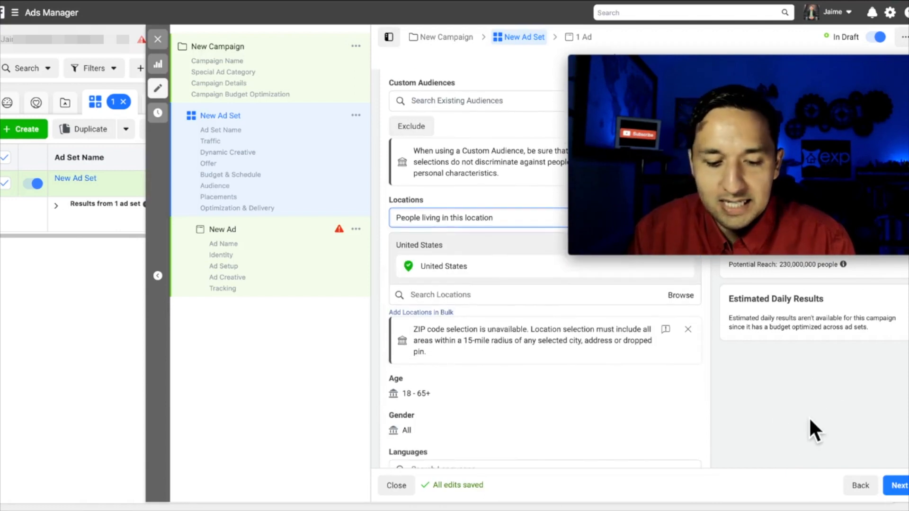
Set the audience location to Texas, and narrow it to the city of Dallas, Texas, United States.
{"action": "left_click", "coordinate": [494, 302]}
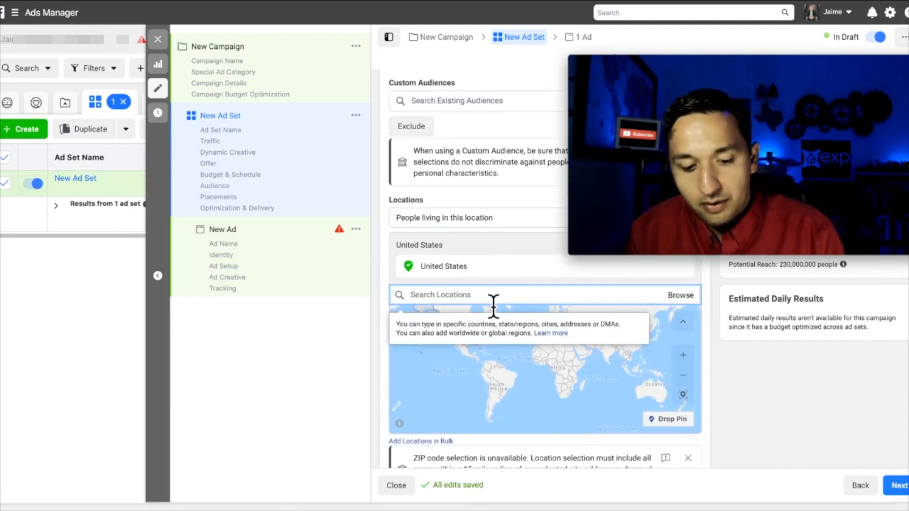
{"action": "type", "text": "texas"}
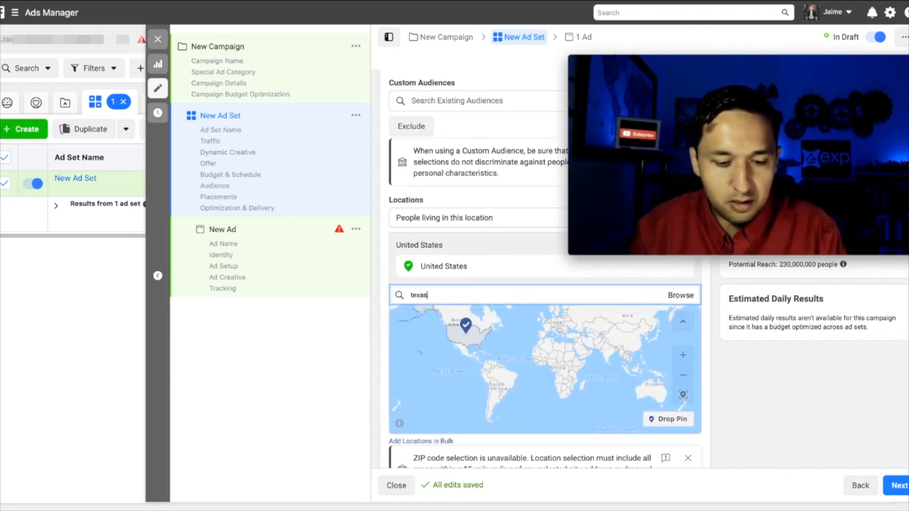
{"action": "left_click", "coordinate": [441, 315]}
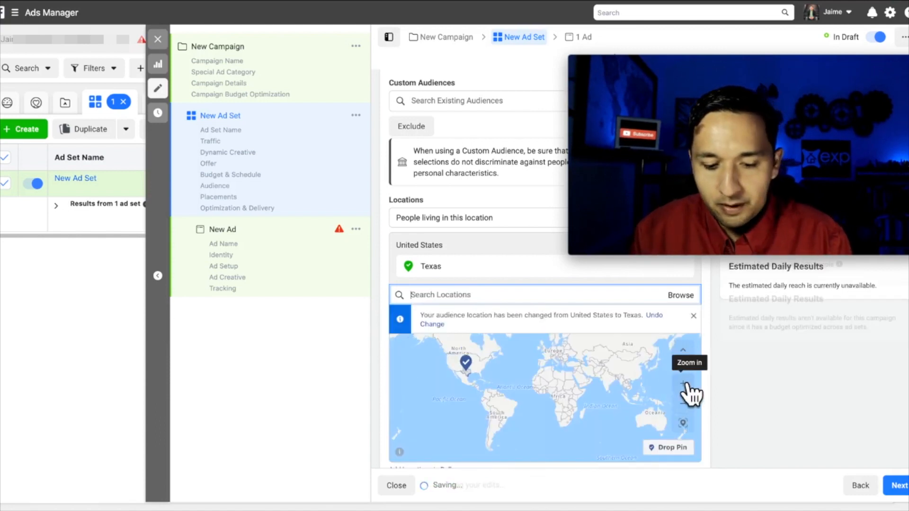
{"action": "scroll", "coordinate": [760, 445], "scroll_direction": "down", "scroll_amount": 1}
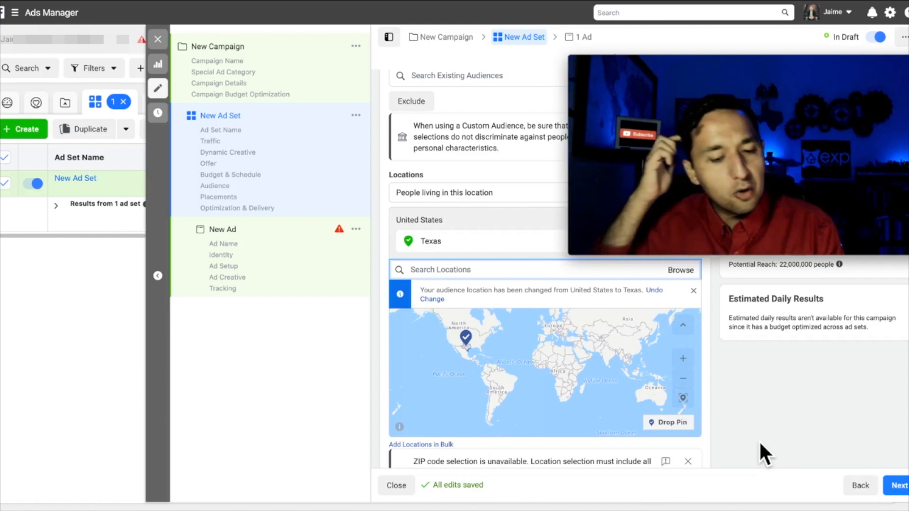
{"action": "type", "text": "dallas"}
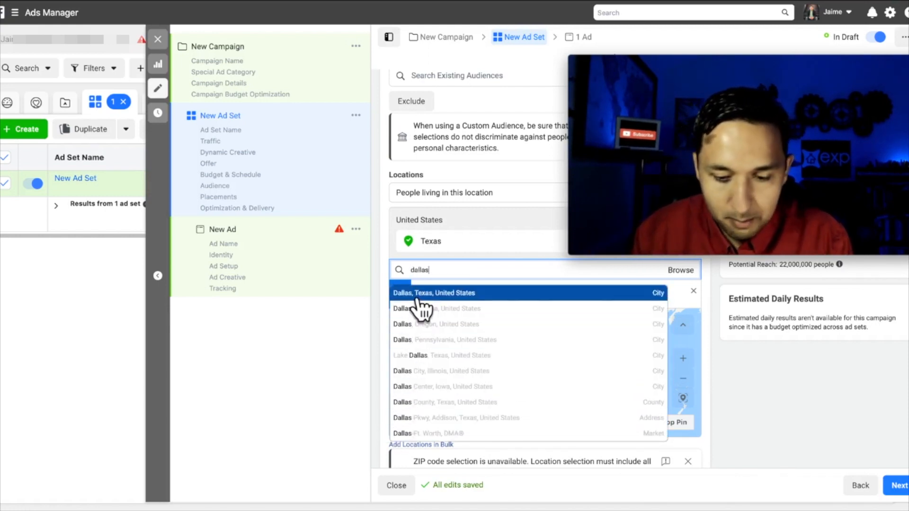
{"action": "left_click", "coordinate": [416, 296]}
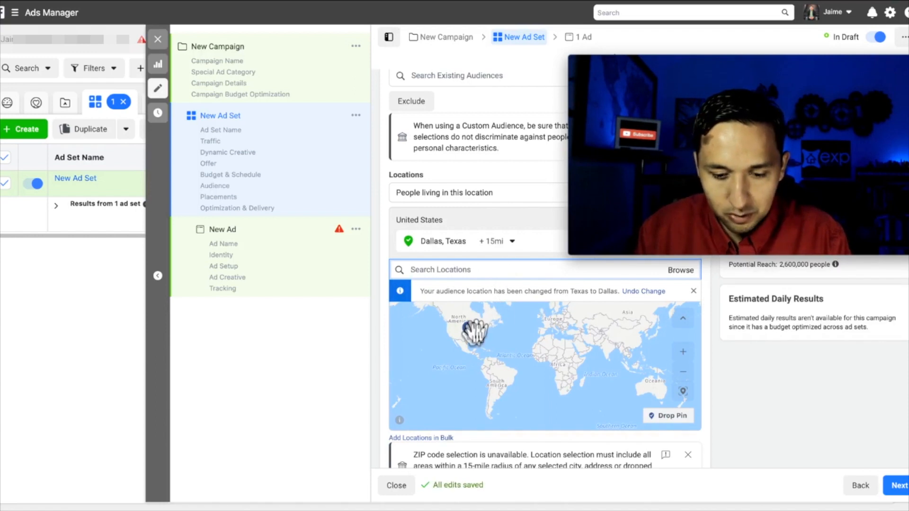
Examine the targeting radius around Dallas up close on the audience's location map.
{"action": "scroll", "coordinate": [459, 335], "scroll_direction": "up", "scroll_amount": 2}
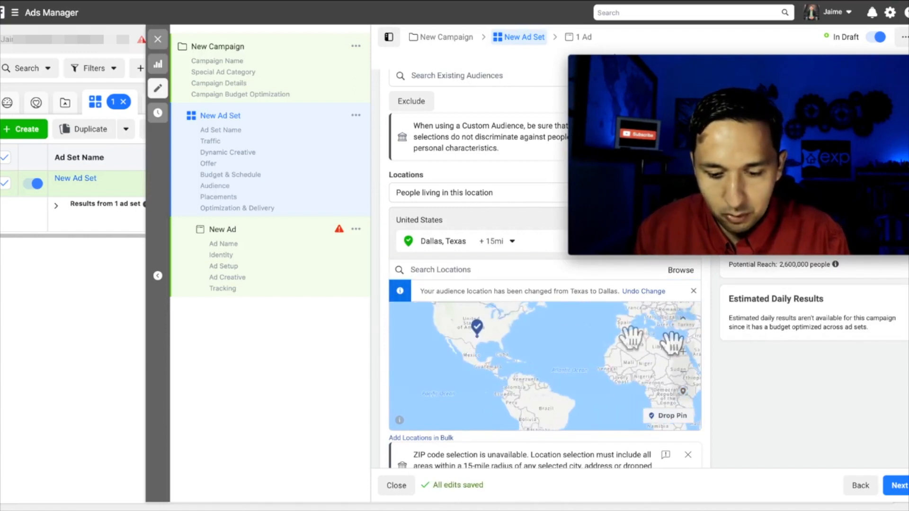
{"action": "left_click", "coordinate": [684, 352]}
{"action": "left_click", "coordinate": [683, 352]}
{"action": "left_click", "coordinate": [683, 352]}
{"action": "left_click_drag", "start_coordinate": [648, 351], "coordinate": [787, 382]}
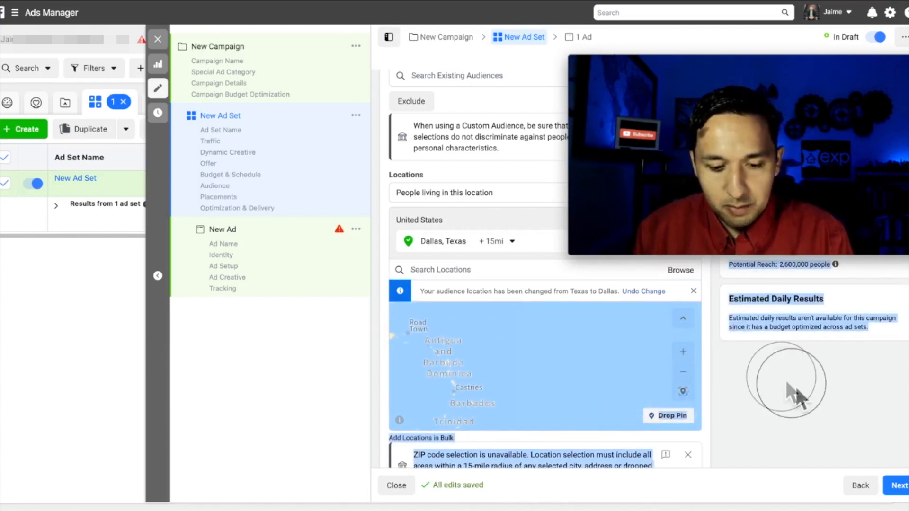
{"action": "left_click_drag", "start_coordinate": [514, 331], "coordinate": [615, 378]}
{"action": "left_click_drag", "start_coordinate": [417, 319], "coordinate": [592, 350]}
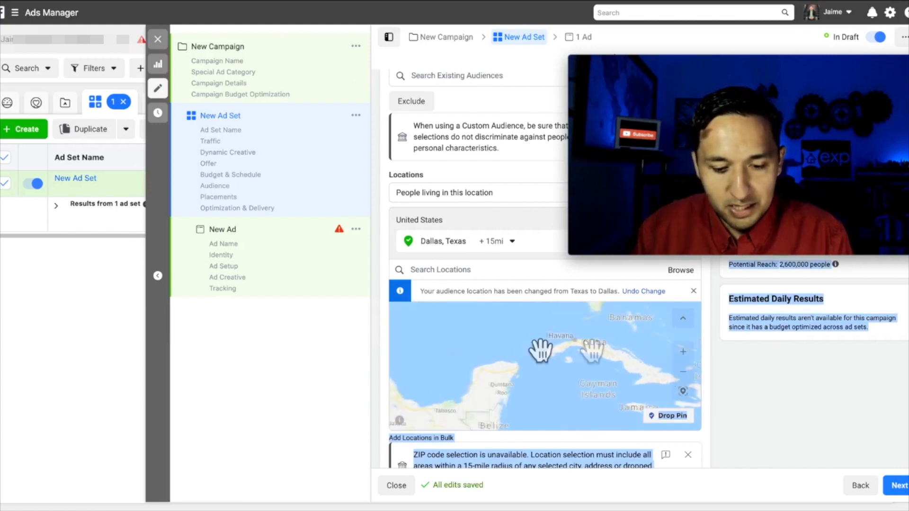
{"action": "left_click_drag", "start_coordinate": [497, 336], "coordinate": [633, 389]}
{"action": "left_click_drag", "start_coordinate": [476, 348], "coordinate": [536, 361]}
{"action": "left_click_drag", "start_coordinate": [526, 310], "coordinate": [521, 375]}
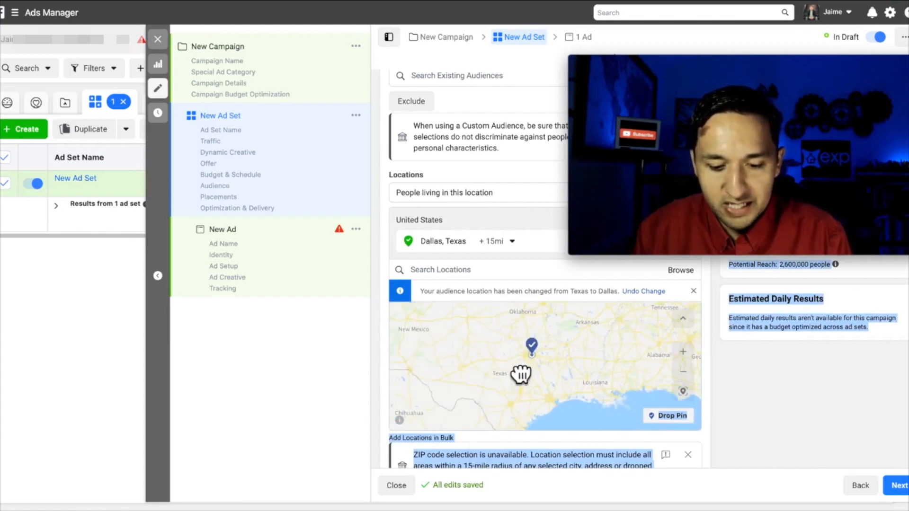
{"action": "double_click", "coordinate": [542, 355]}
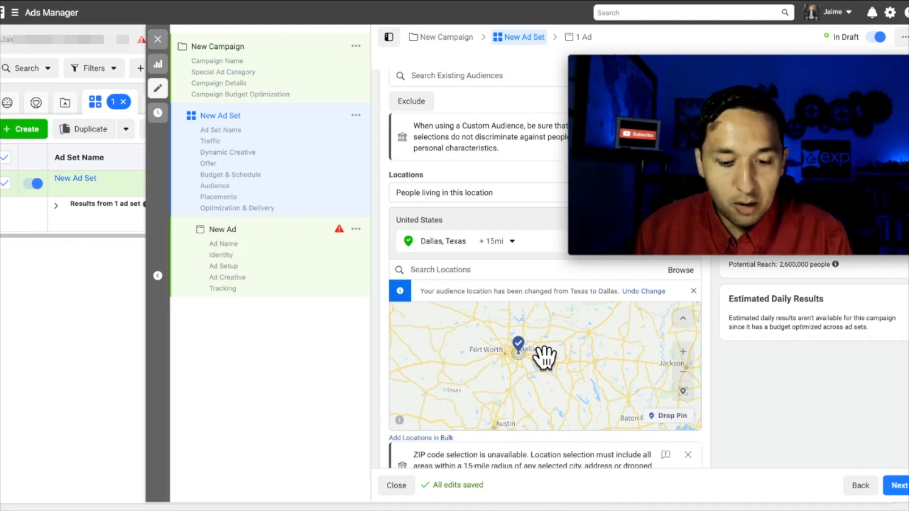
{"action": "double_click", "coordinate": [506, 376]}
{"action": "left_click_drag", "start_coordinate": [553, 367], "coordinate": [595, 351]}
{"action": "double_click", "coordinate": [571, 343]}
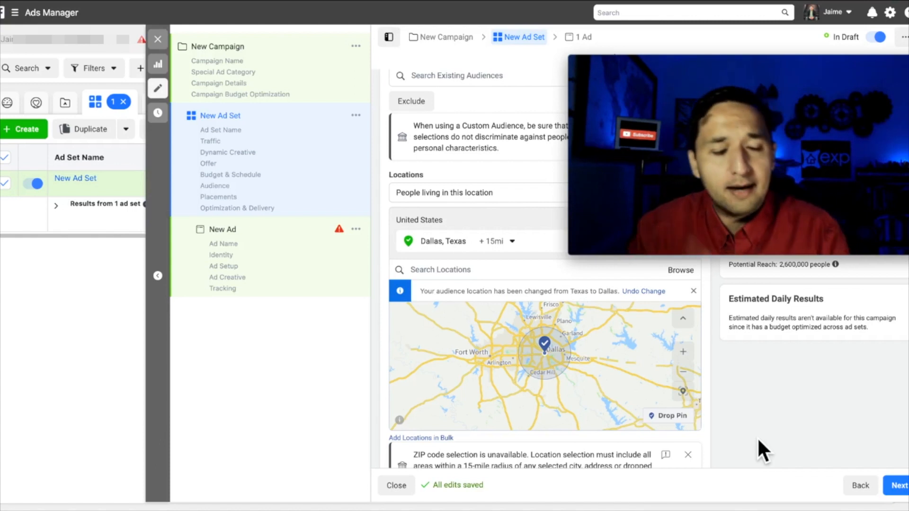
{"action": "scroll", "coordinate": [758, 440], "scroll_direction": "down", "scroll_amount": 1}
{"action": "scroll", "coordinate": [759, 439], "scroll_direction": "up", "scroll_amount": 2}
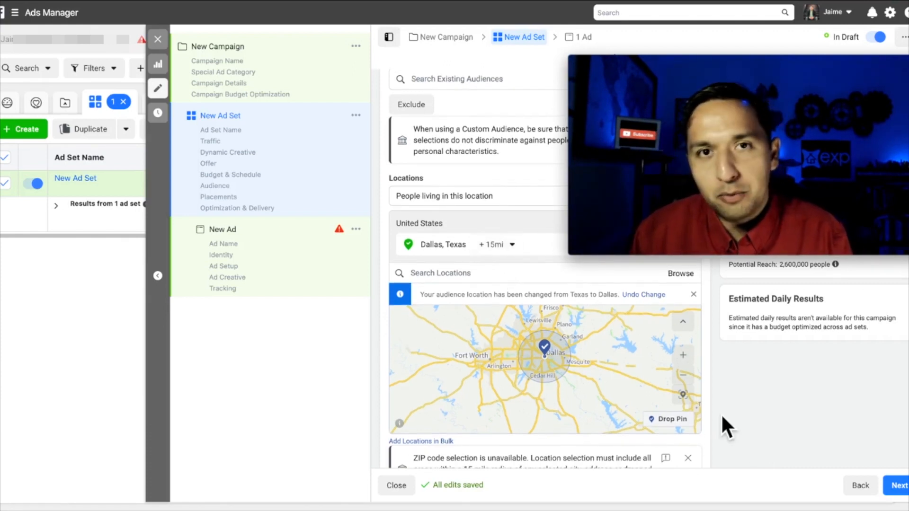
Review the audience's age, gender, language and detailed targeting options, and the available connection types.
{"action": "scroll", "coordinate": [722, 418], "scroll_direction": "down", "scroll_amount": 4}
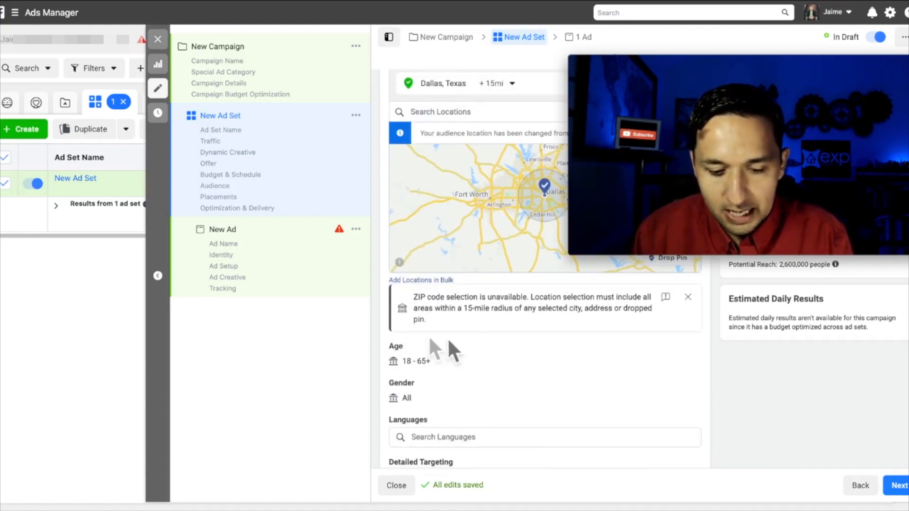
{"action": "mouse_move", "coordinate": [430, 351]}
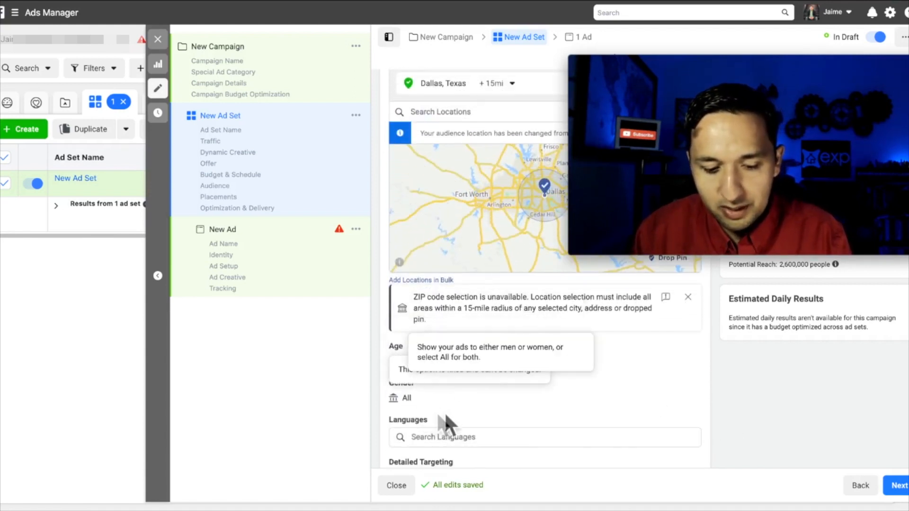
{"action": "scroll", "coordinate": [507, 419], "scroll_direction": "down", "scroll_amount": 3}
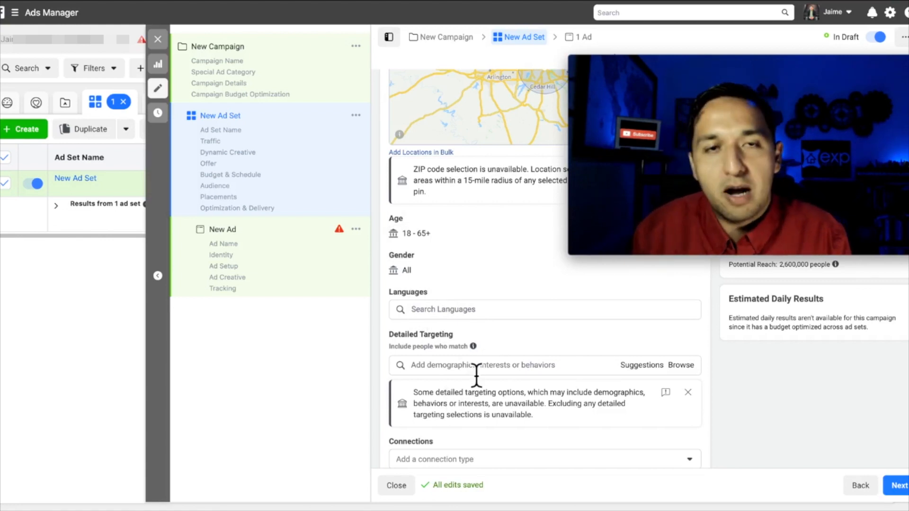
{"action": "scroll", "coordinate": [477, 375], "scroll_direction": "down", "scroll_amount": 3}
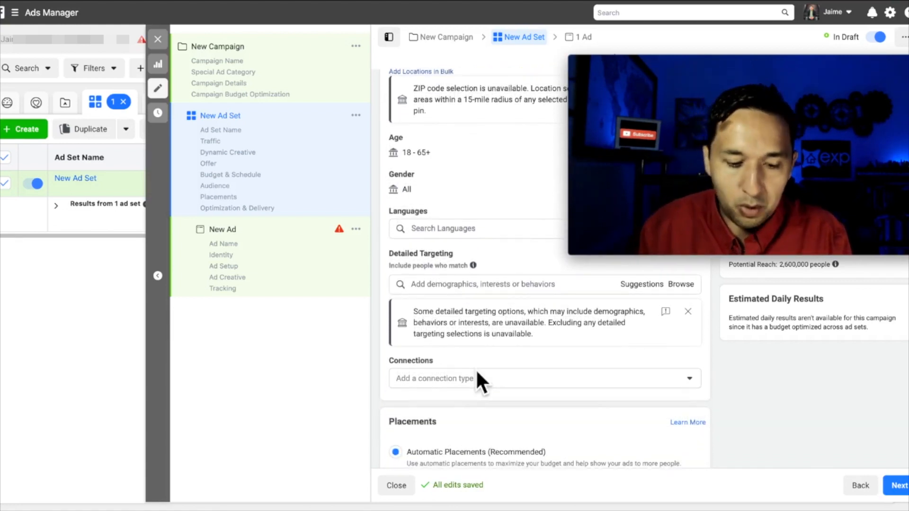
{"action": "left_click", "coordinate": [476, 337]}
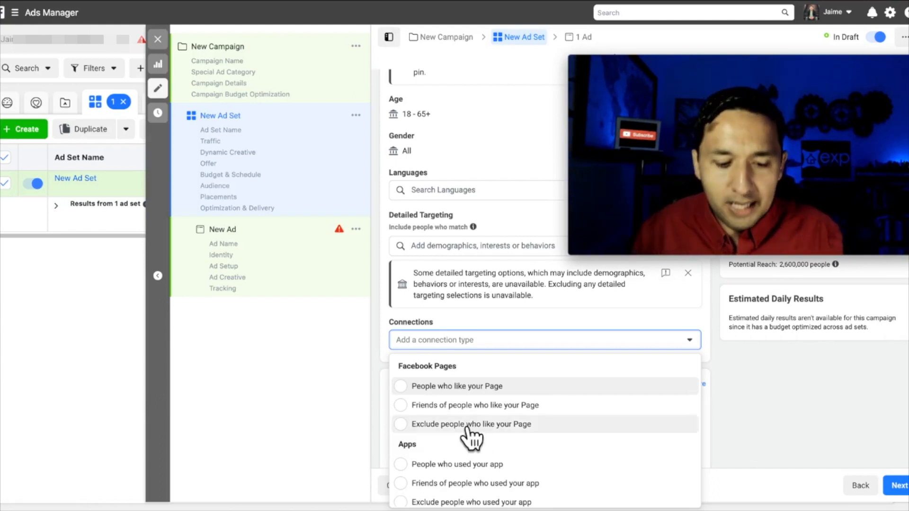
{"action": "scroll", "coordinate": [526, 433], "scroll_direction": "down", "scroll_amount": 2}
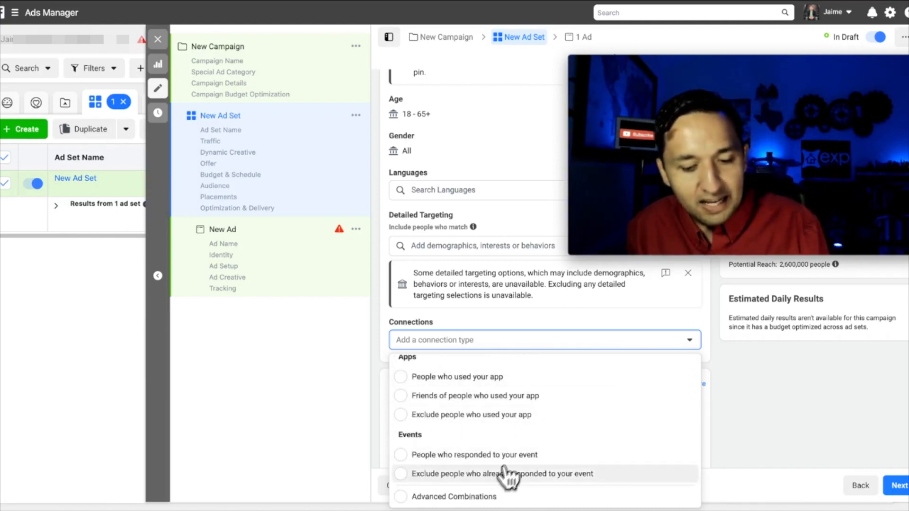
{"action": "left_click", "coordinate": [748, 428]}
{"action": "scroll", "coordinate": [747, 427], "scroll_direction": "down", "scroll_amount": 3}
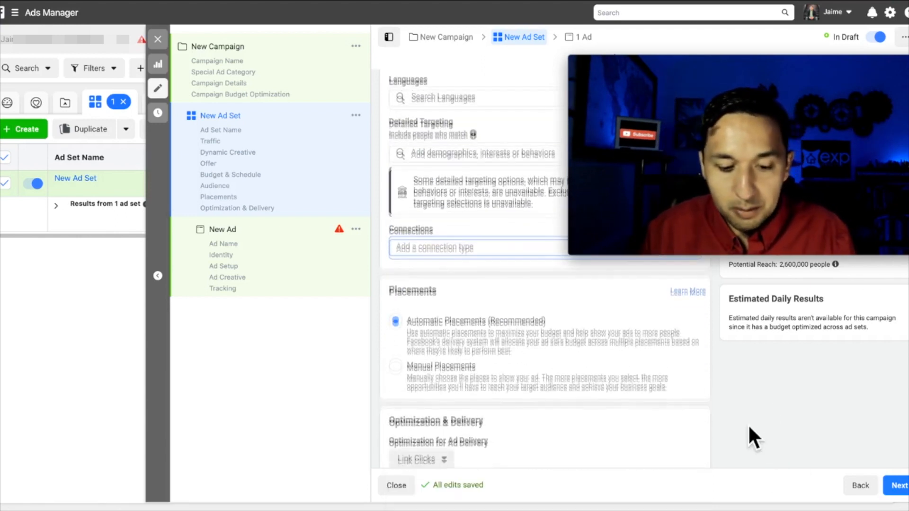
Switch the ad set's placements to Manual Placements.
{"action": "scroll", "coordinate": [573, 379], "scroll_direction": "down", "scroll_amount": 2}
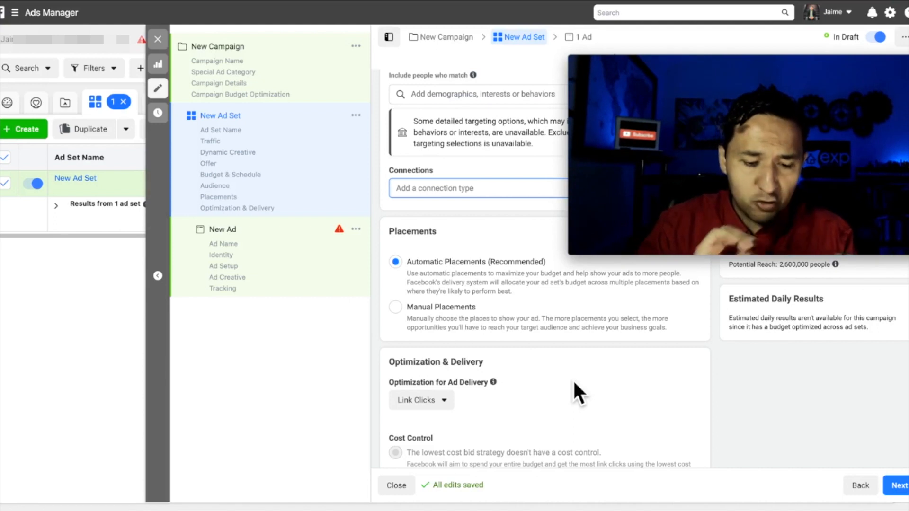
{"action": "left_click", "coordinate": [396, 308]}
{"action": "scroll", "coordinate": [560, 382], "scroll_direction": "down", "scroll_amount": 2}
{"action": "scroll", "coordinate": [558, 377], "scroll_direction": "down", "scroll_amount": 2}
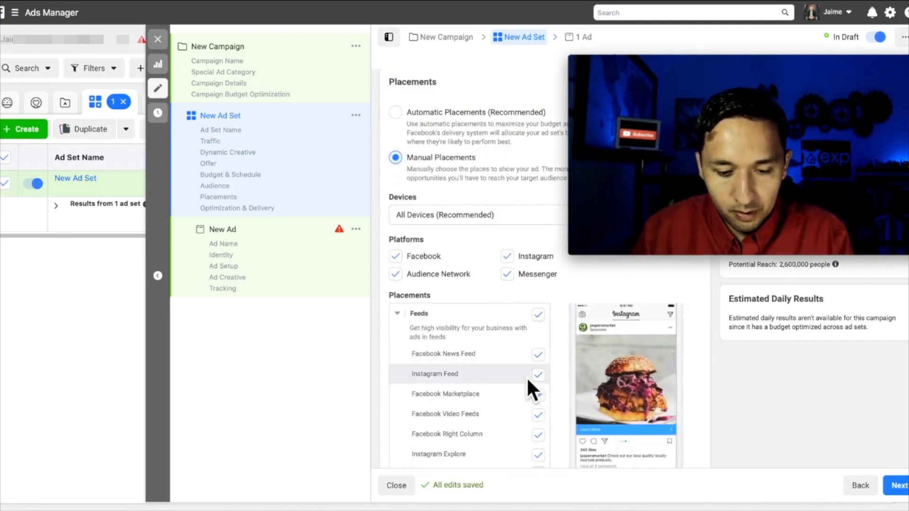
Look through the individual placements, from Feeds, Stories and In-Stream to Search, Messages, In-Article, and Apps and Sites.
{"action": "scroll", "coordinate": [526, 377], "scroll_direction": "down", "scroll_amount": 2}
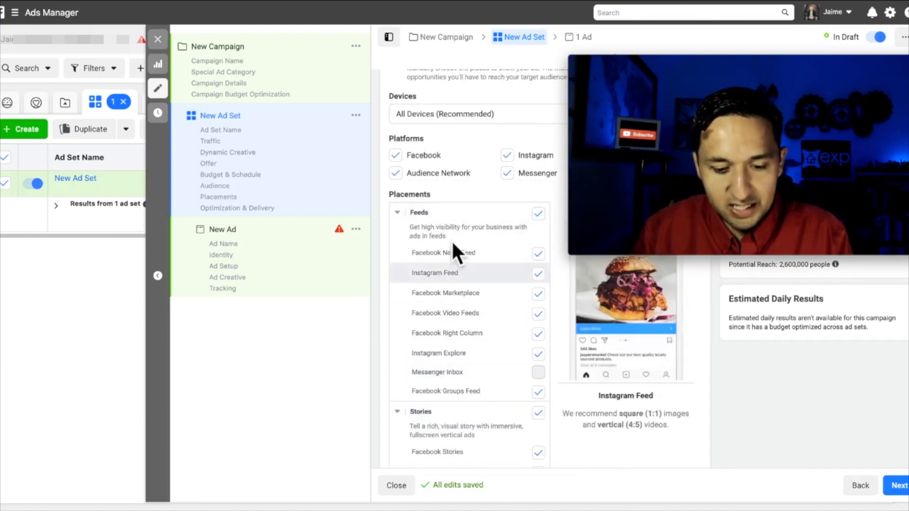
{"action": "scroll", "coordinate": [440, 331], "scroll_direction": "down", "scroll_amount": 4}
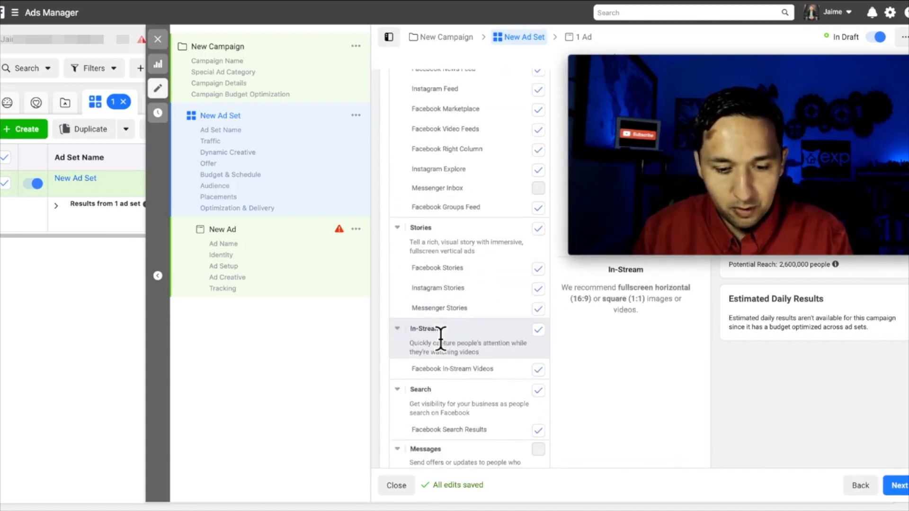
{"action": "scroll", "coordinate": [441, 338], "scroll_direction": "down", "scroll_amount": 1}
{"action": "scroll", "coordinate": [441, 338], "scroll_direction": "down", "scroll_amount": 1}
{"action": "scroll", "coordinate": [436, 105], "scroll_direction": "up", "scroll_amount": 3}
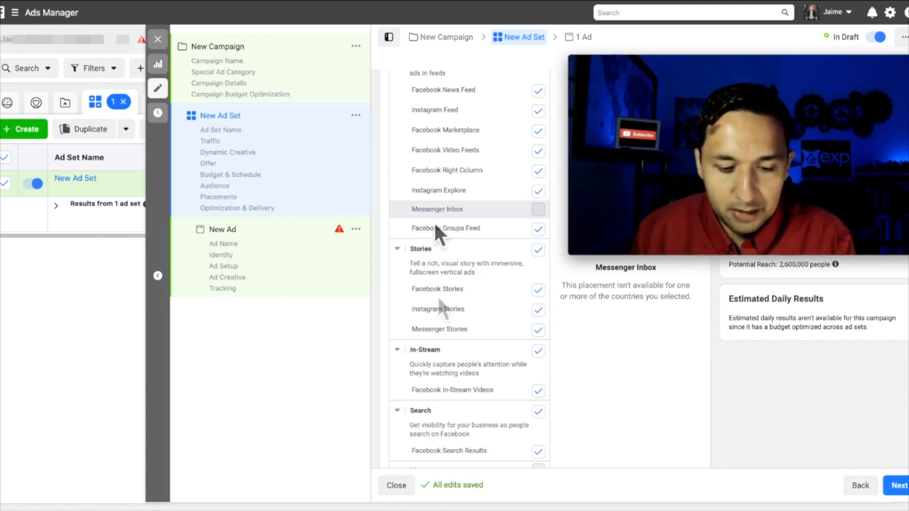
{"action": "scroll", "coordinate": [454, 381], "scroll_direction": "down", "scroll_amount": 2}
{"action": "scroll", "coordinate": [453, 374], "scroll_direction": "down", "scroll_amount": 3}
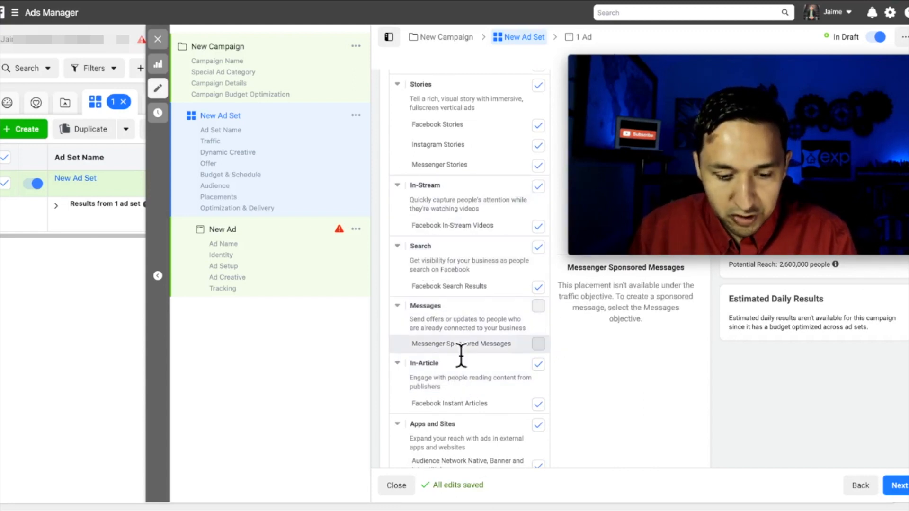
{"action": "scroll", "coordinate": [462, 356], "scroll_direction": "down", "scroll_amount": 3}
{"action": "scroll", "coordinate": [461, 356], "scroll_direction": "down", "scroll_amount": 1}
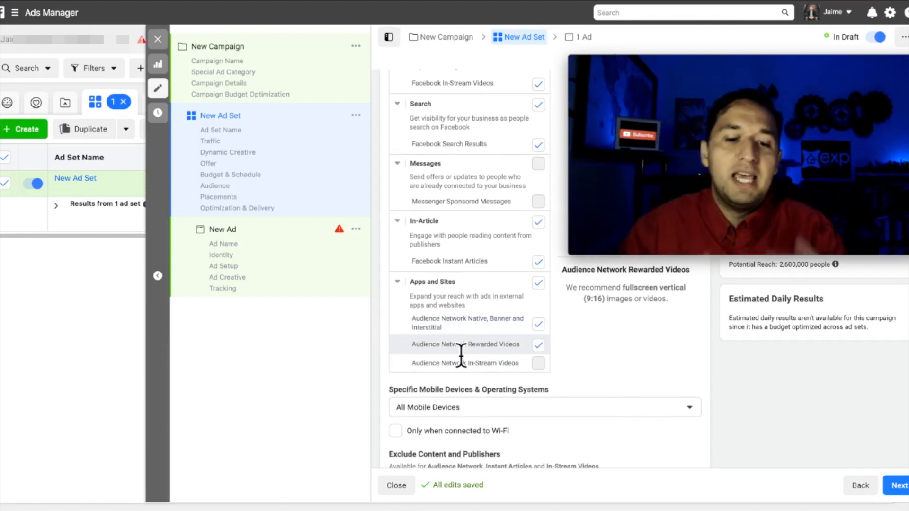
{"action": "scroll", "coordinate": [461, 357], "scroll_direction": "up", "scroll_amount": 3}
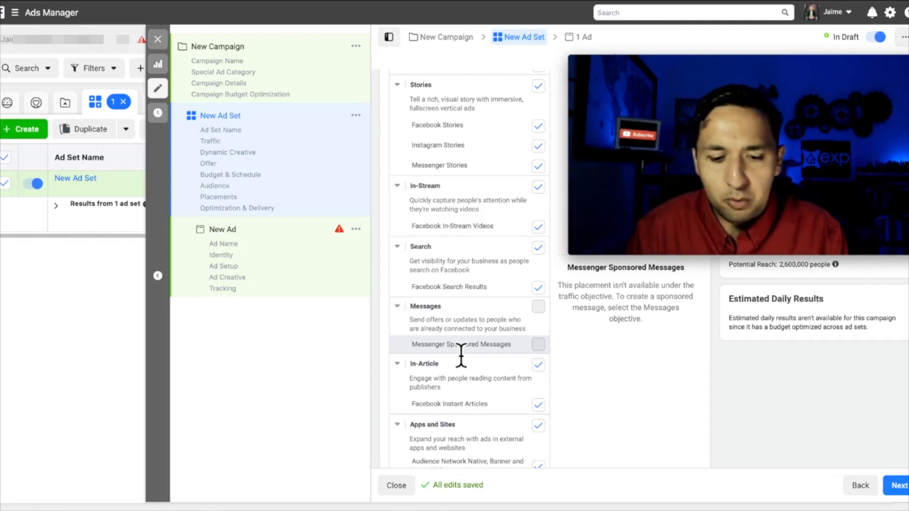
Review the remaining placement settings: mobile devices and operating systems, Wi-Fi restriction, content and live stream exclusions, block lists, and Optimization & Delivery.
{"action": "scroll", "coordinate": [460, 349], "scroll_direction": "up", "scroll_amount": 5}
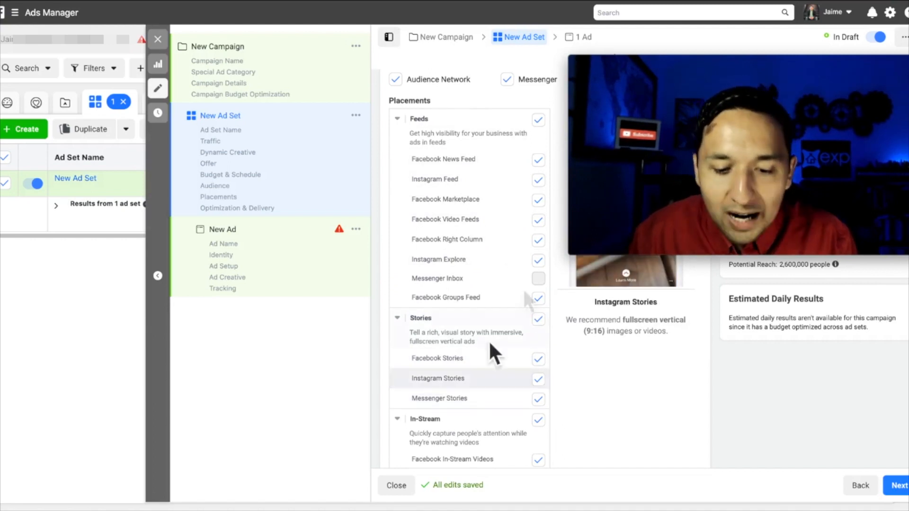
{"action": "scroll", "coordinate": [538, 331], "scroll_direction": "down", "scroll_amount": 3}
{"action": "scroll", "coordinate": [538, 326], "scroll_direction": "down", "scroll_amount": 8}
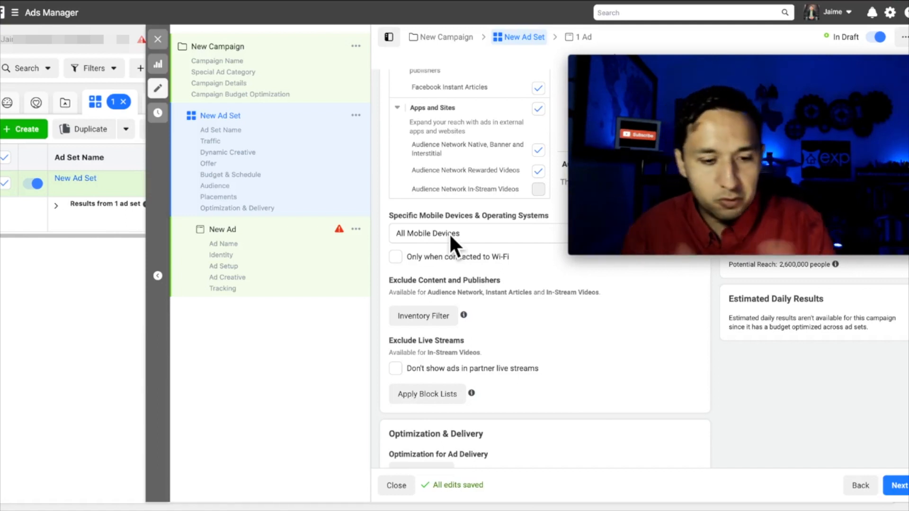
{"action": "scroll", "coordinate": [477, 243], "scroll_direction": "up", "scroll_amount": 1}
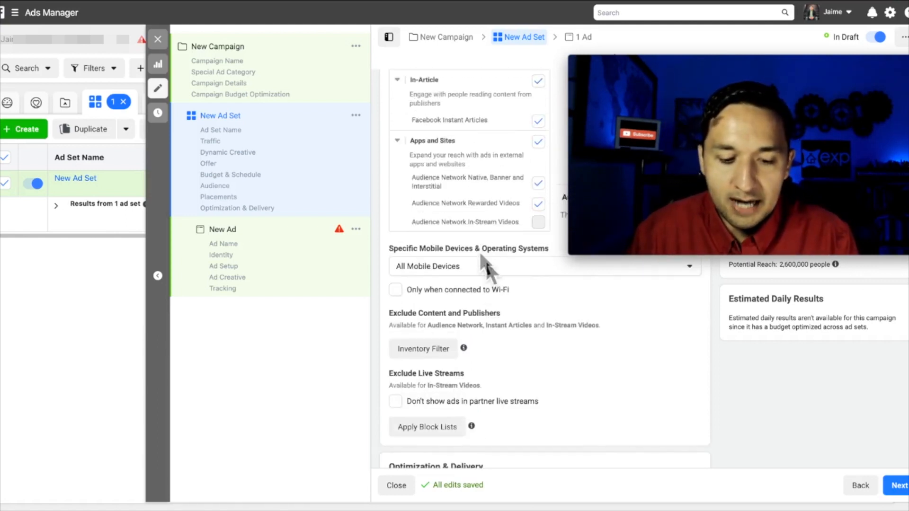
{"action": "scroll", "coordinate": [521, 302], "scroll_direction": "down", "scroll_amount": 1}
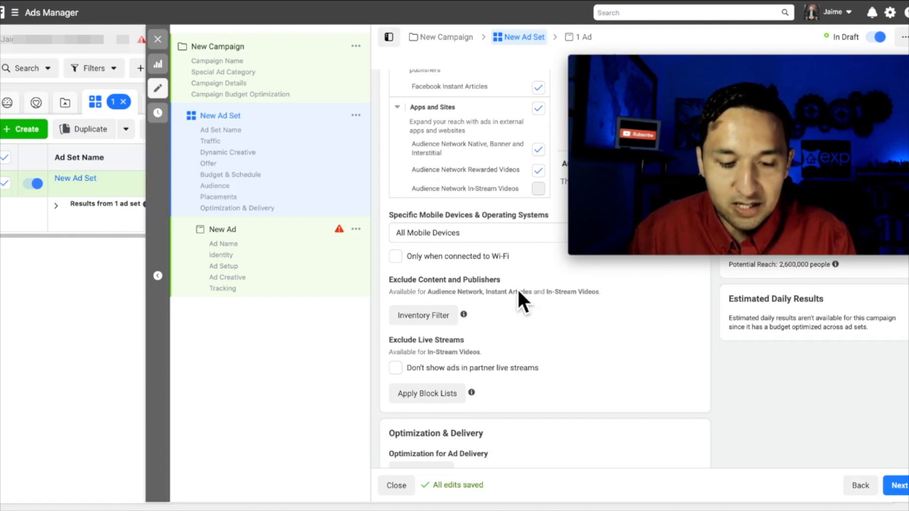
{"action": "scroll", "coordinate": [519, 293], "scroll_direction": "down", "scroll_amount": 2}
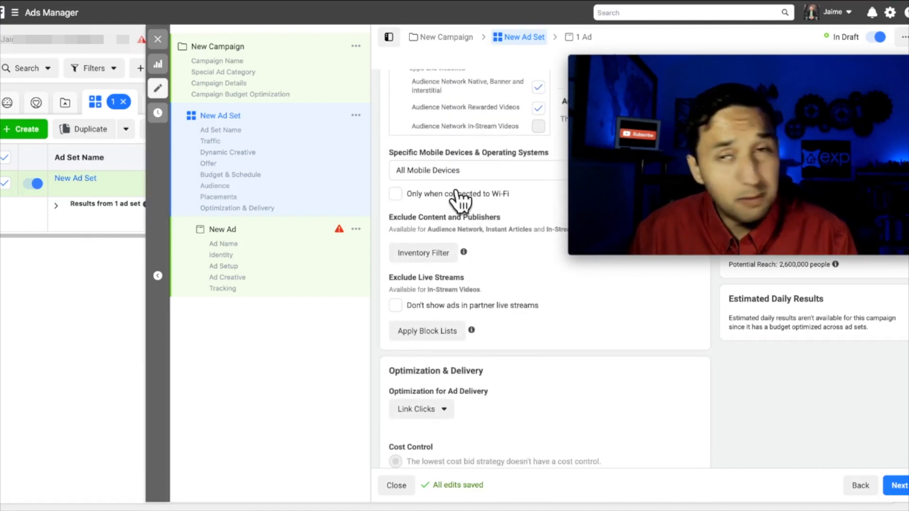
{"action": "scroll", "coordinate": [529, 324], "scroll_direction": "down", "scroll_amount": 2}
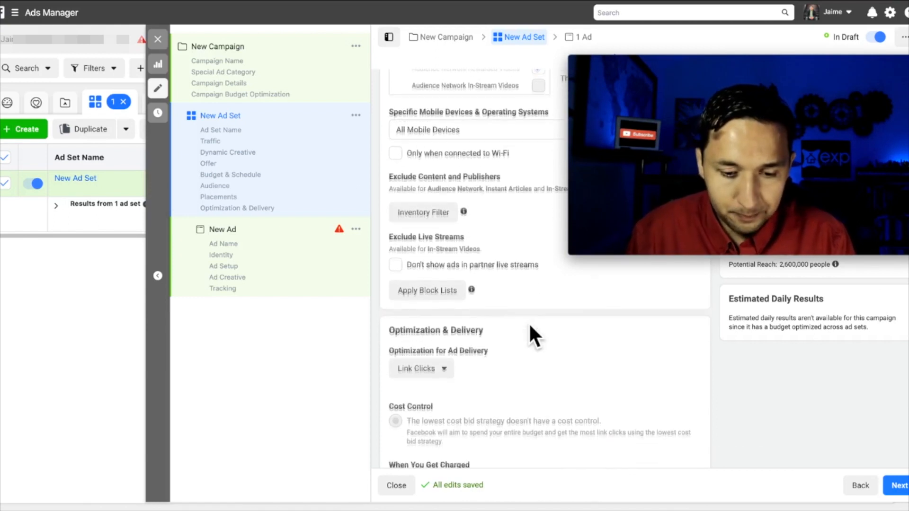
{"action": "scroll", "coordinate": [531, 326], "scroll_direction": "down", "scroll_amount": 1}
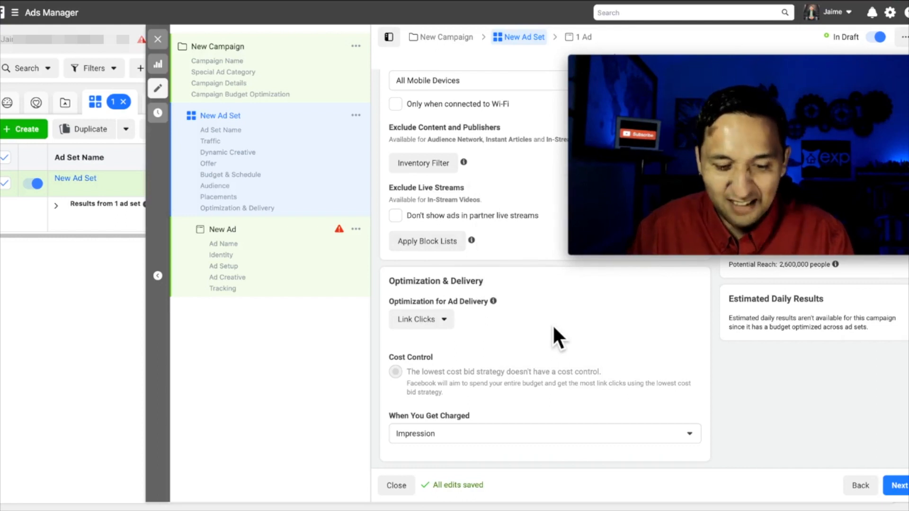
Set the ad set's optimization for ad delivery to Landing Page Views and continue to the ad level.
{"action": "left_click", "coordinate": [416, 320]}
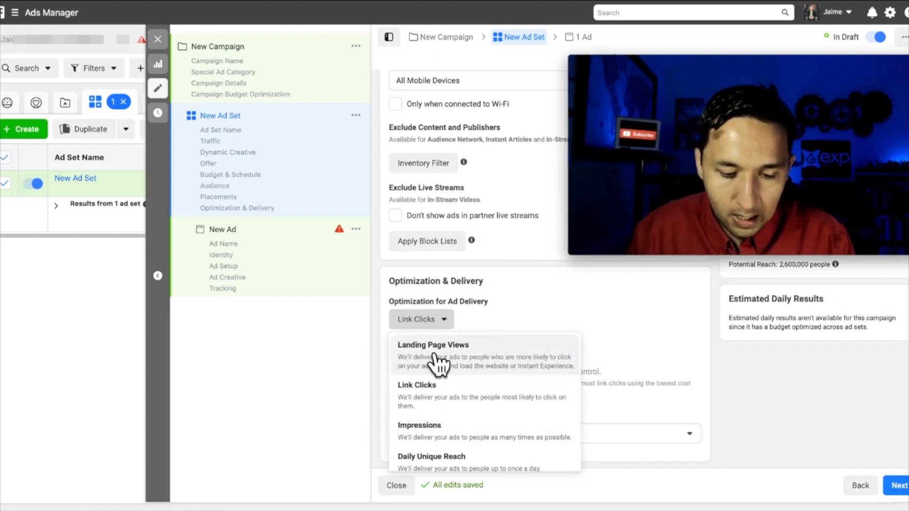
{"action": "left_click", "coordinate": [436, 355]}
{"action": "left_click", "coordinate": [406, 326]}
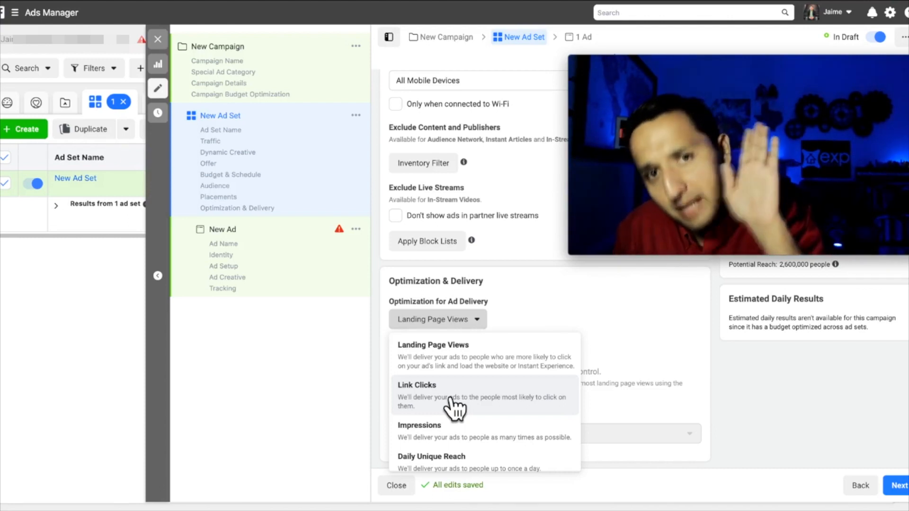
{"action": "left_click", "coordinate": [434, 362]}
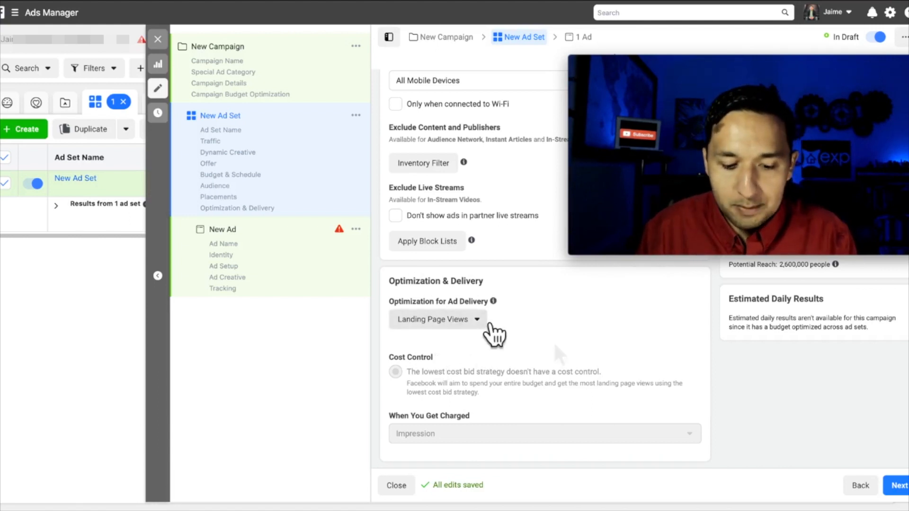
{"action": "left_click", "coordinate": [897, 485]}
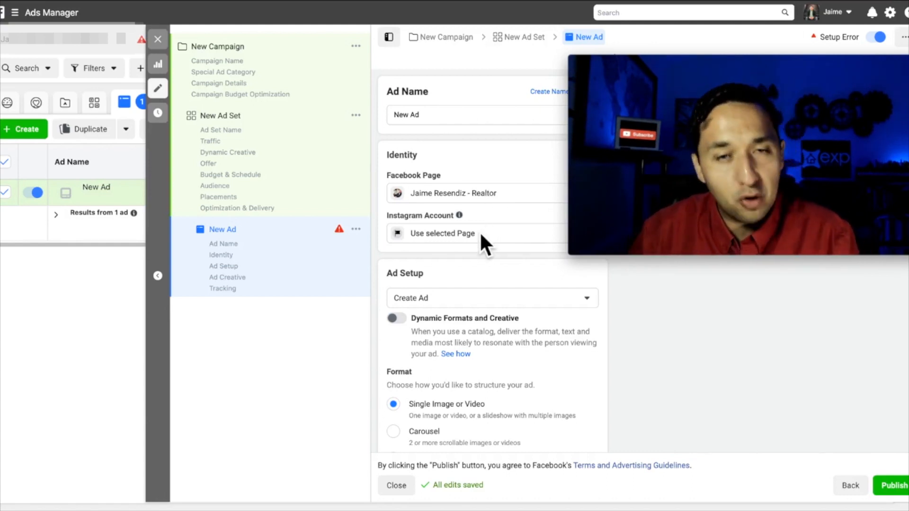
Try the Collection and Carousel formats in the ad's setup, and return the ad to Single Image or Video.
{"action": "scroll", "coordinate": [479, 231], "scroll_direction": "down", "scroll_amount": 3}
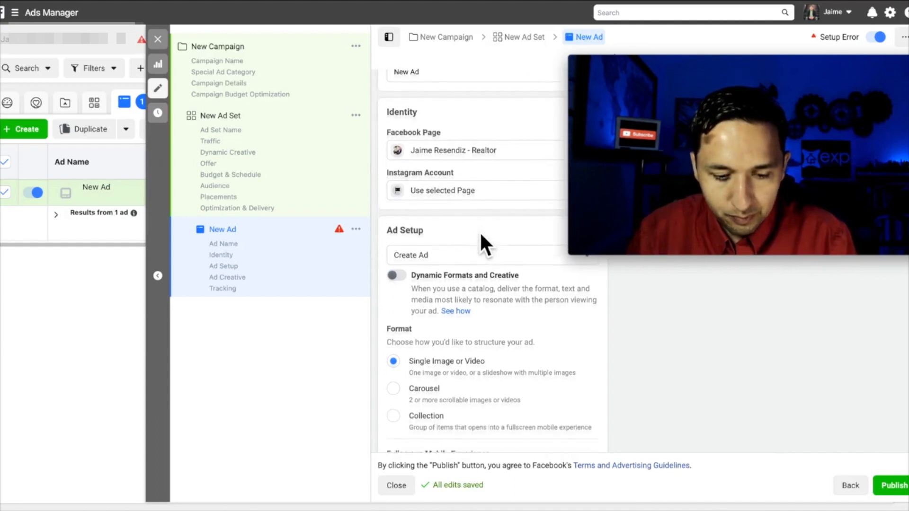
{"action": "scroll", "coordinate": [481, 240], "scroll_direction": "down", "scroll_amount": 3}
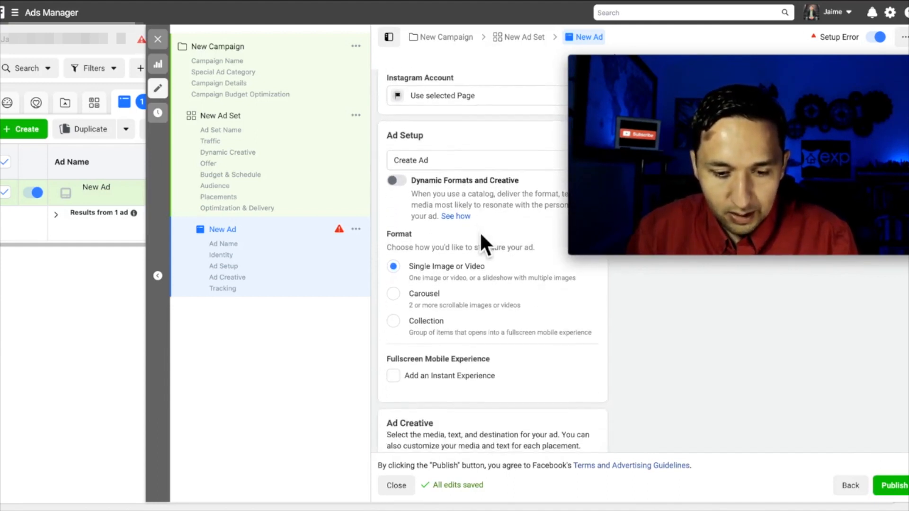
{"action": "scroll", "coordinate": [480, 240], "scroll_direction": "down", "scroll_amount": 2}
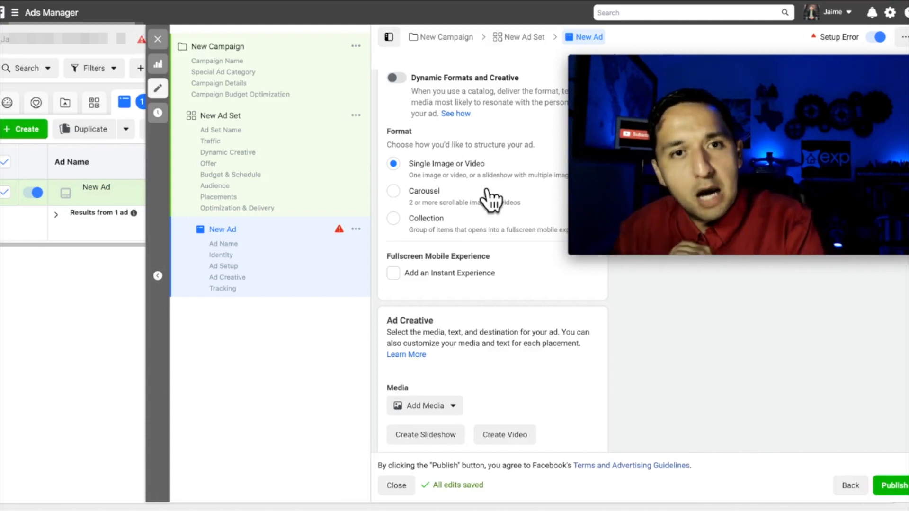
{"action": "left_click", "coordinate": [428, 221]}
{"action": "left_click", "coordinate": [426, 192]}
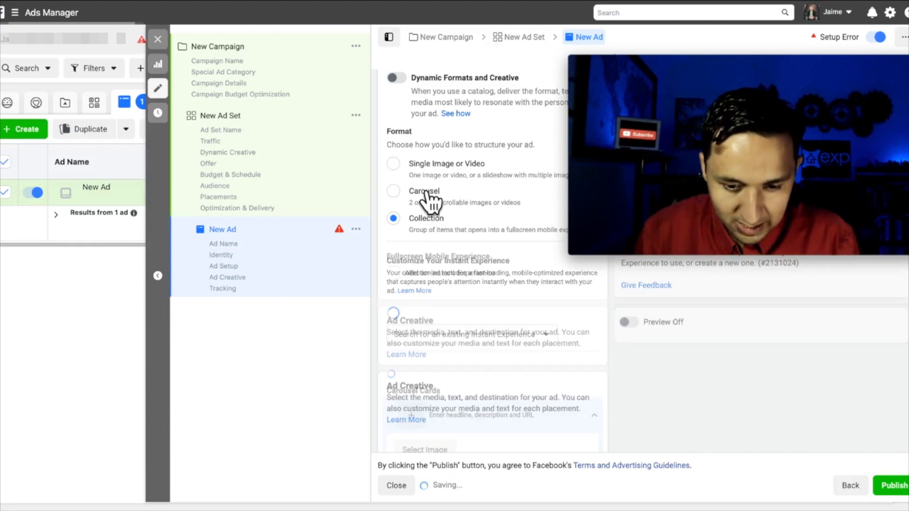
{"action": "scroll", "coordinate": [460, 328], "scroll_direction": "down", "scroll_amount": 3}
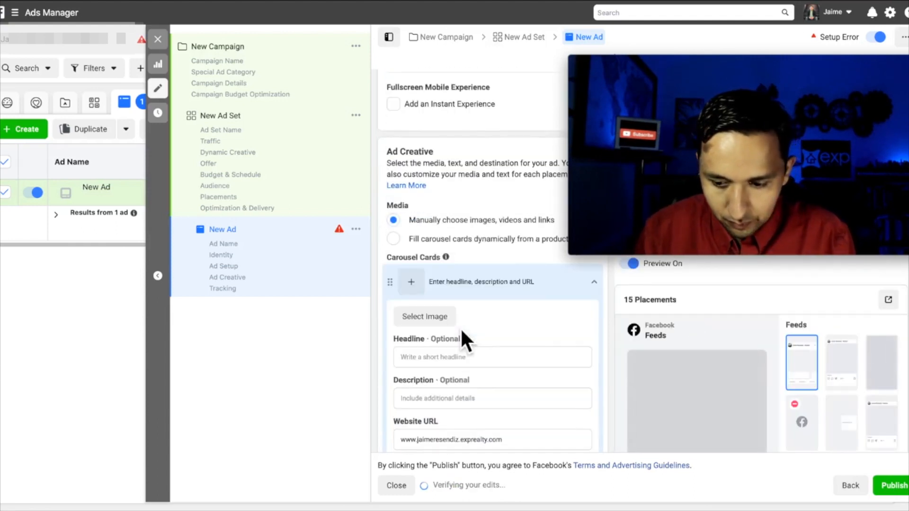
{"action": "scroll", "coordinate": [529, 322], "scroll_direction": "up", "scroll_amount": 2}
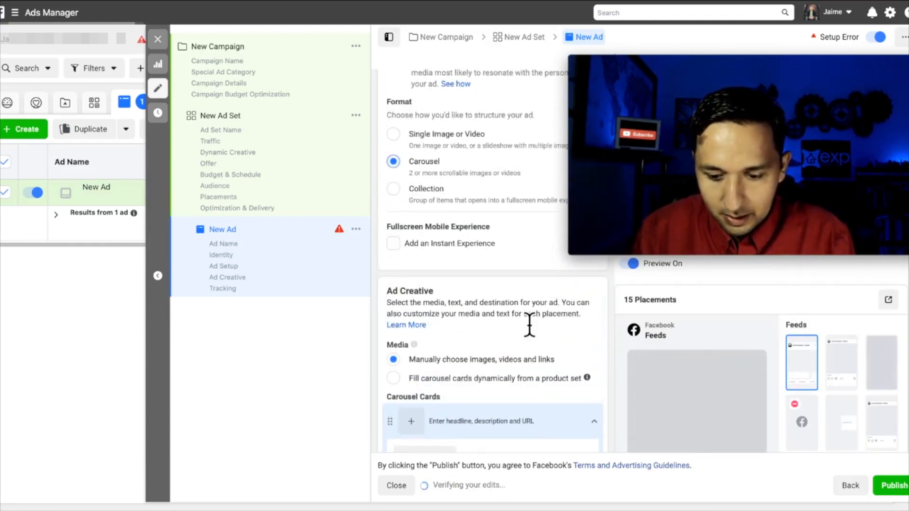
{"action": "scroll", "coordinate": [705, 374], "scroll_direction": "down", "scroll_amount": 3}
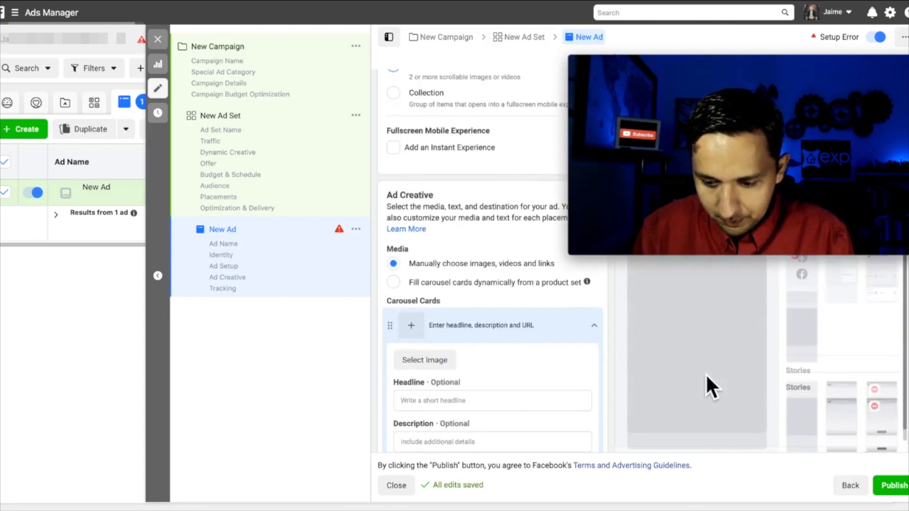
{"action": "scroll", "coordinate": [481, 288], "scroll_direction": "up", "scroll_amount": 2}
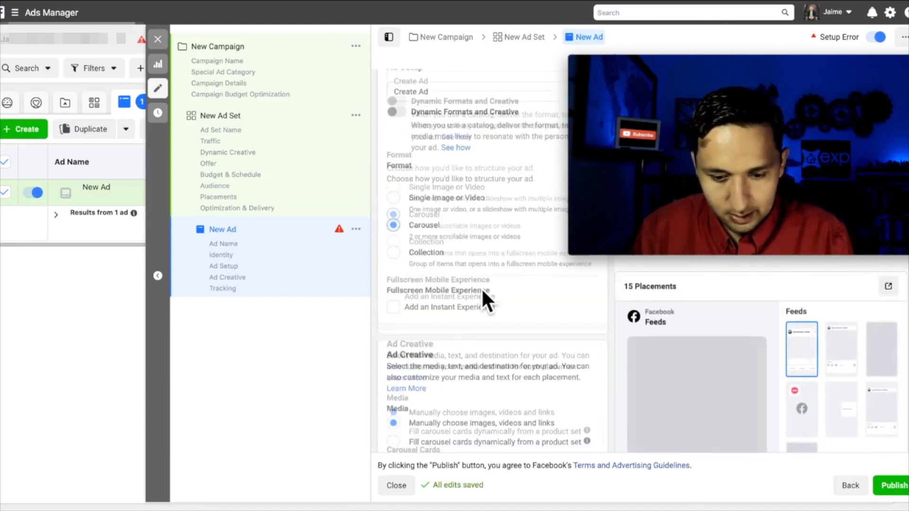
{"action": "left_click", "coordinate": [393, 218]}
Add a stock photo of a man working at a laptop as the ad's image.
{"action": "scroll", "coordinate": [532, 297], "scroll_direction": "down", "scroll_amount": 2}
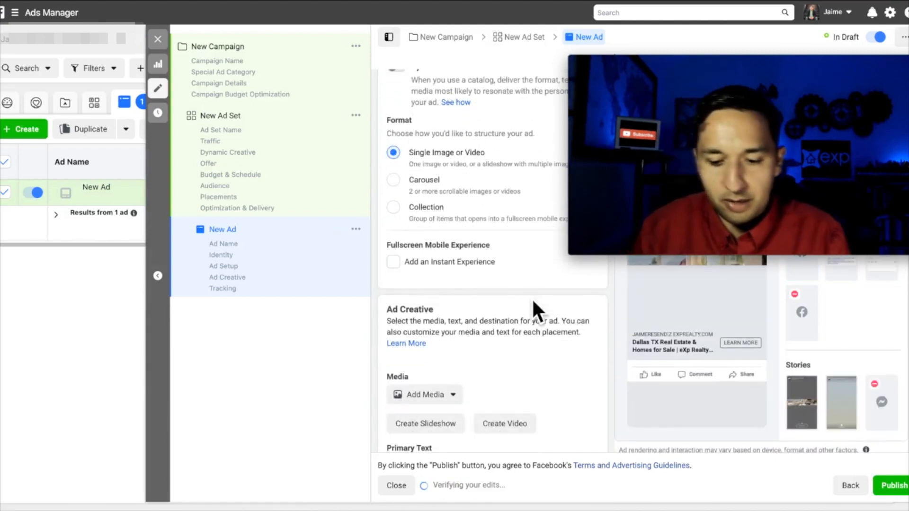
{"action": "scroll", "coordinate": [532, 298], "scroll_direction": "down", "scroll_amount": 4}
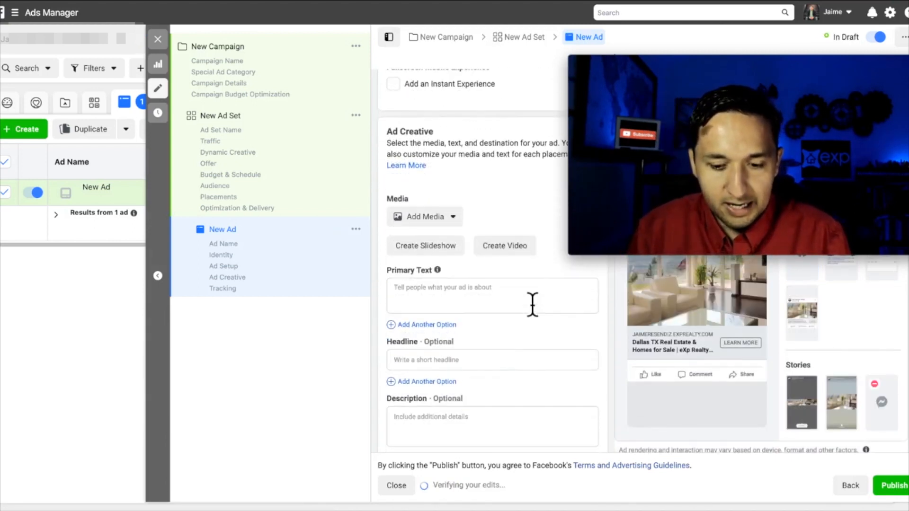
{"action": "left_click", "coordinate": [439, 231]}
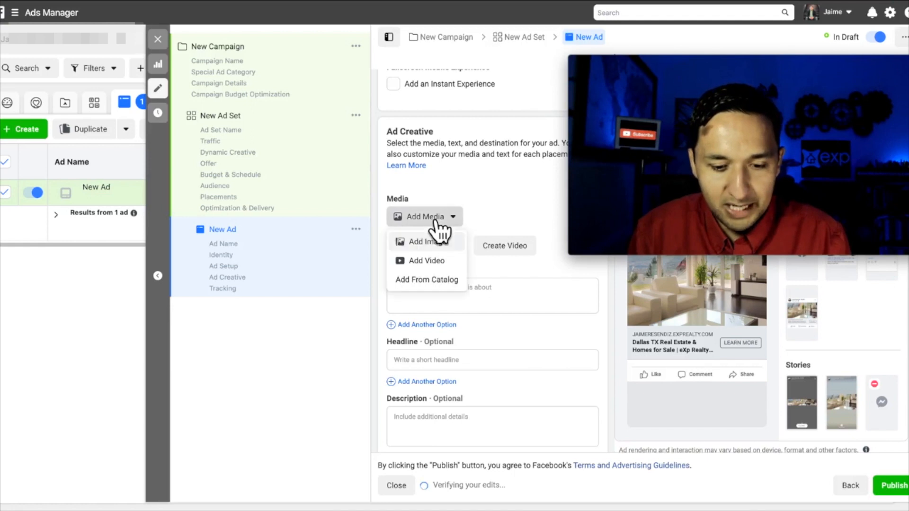
{"action": "left_click", "coordinate": [433, 242]}
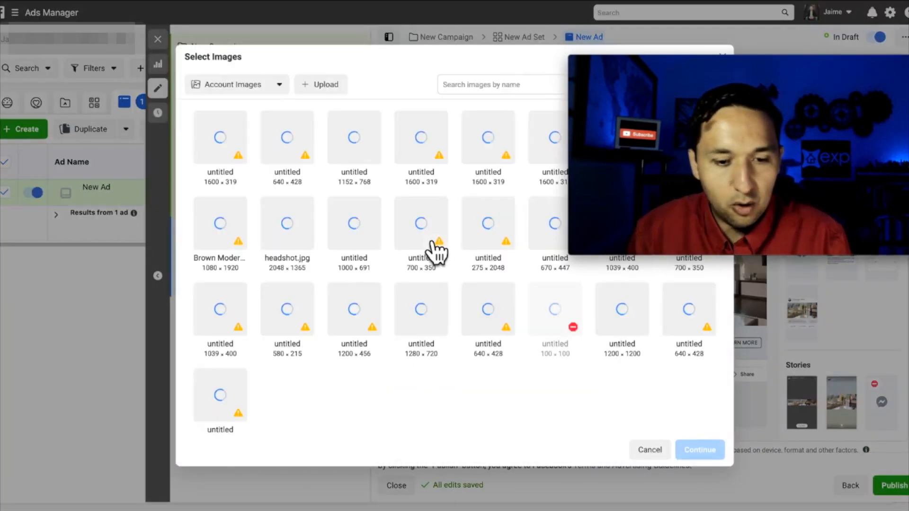
{"action": "left_click", "coordinate": [260, 88]}
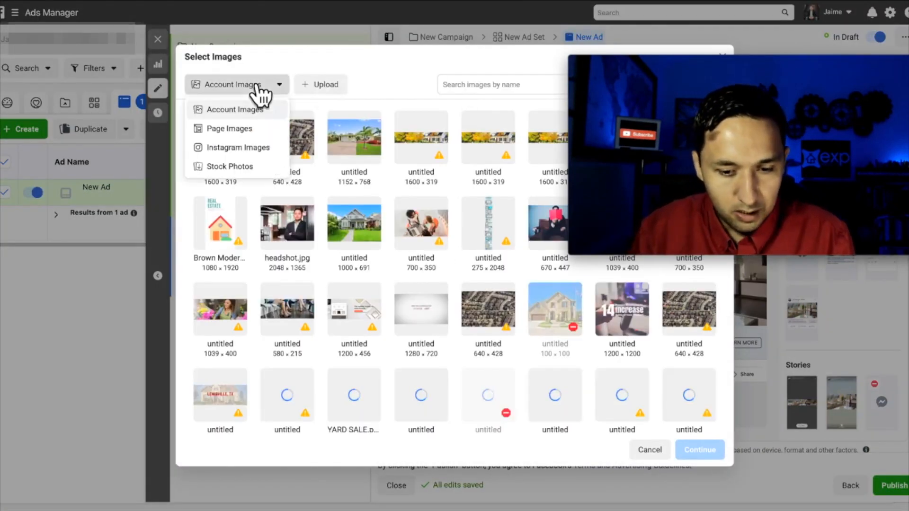
{"action": "left_click", "coordinate": [246, 170]}
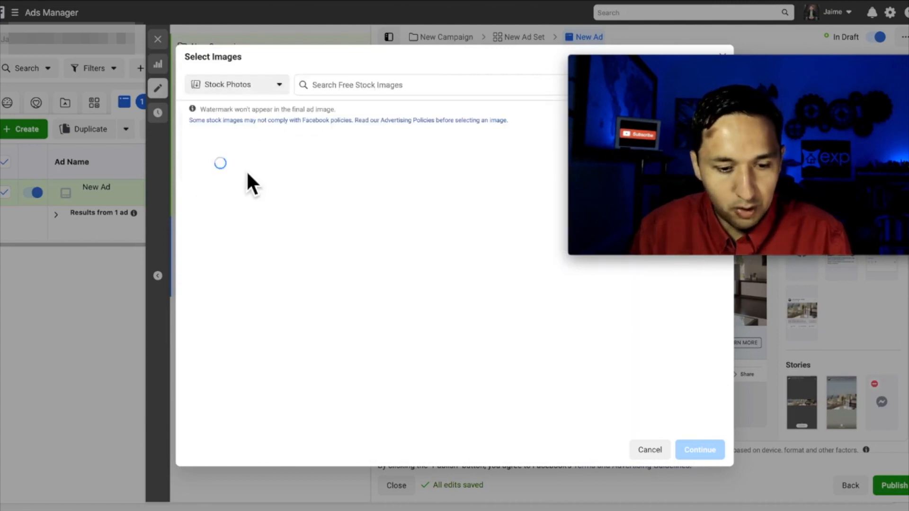
{"action": "left_click", "coordinate": [350, 90]}
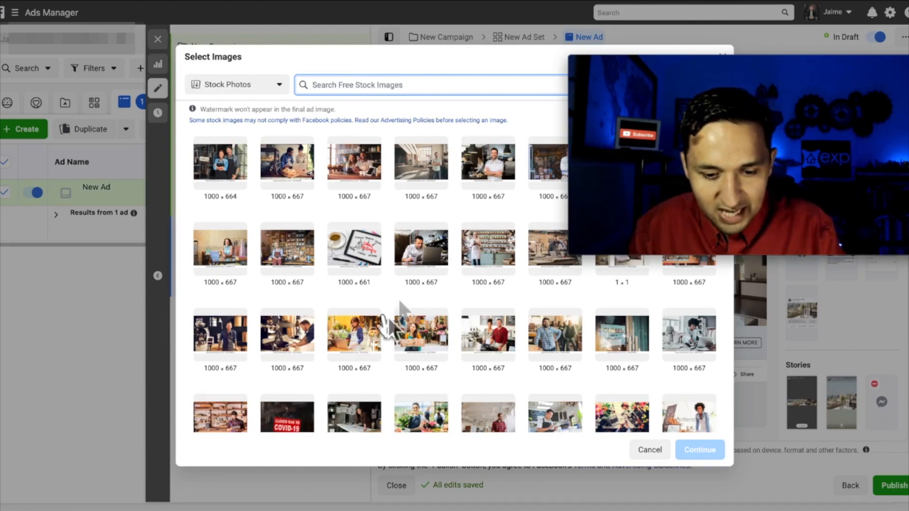
{"action": "left_click", "coordinate": [425, 260]}
{"action": "left_click", "coordinate": [698, 452]}
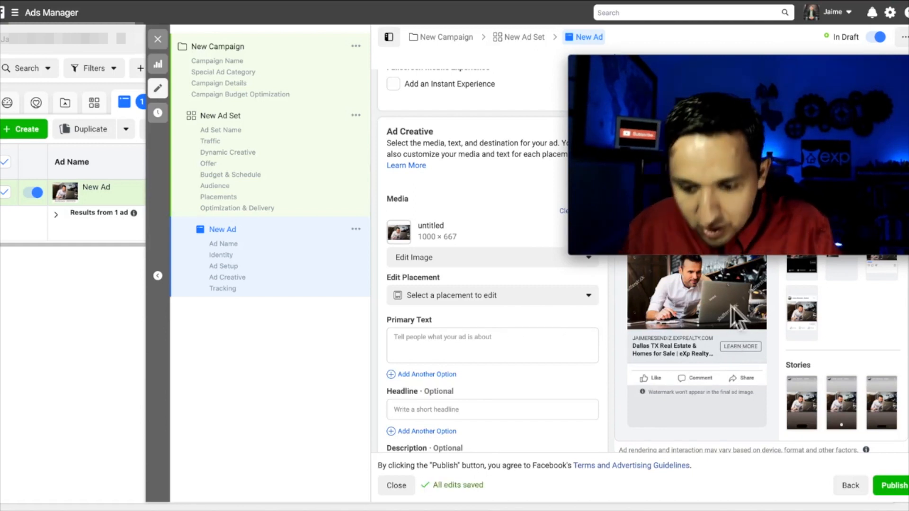
Enter "This is an ad" as the ad's primary text.
{"action": "scroll", "coordinate": [457, 314], "scroll_direction": "down", "scroll_amount": 1}
{"action": "left_click", "coordinate": [458, 327]}
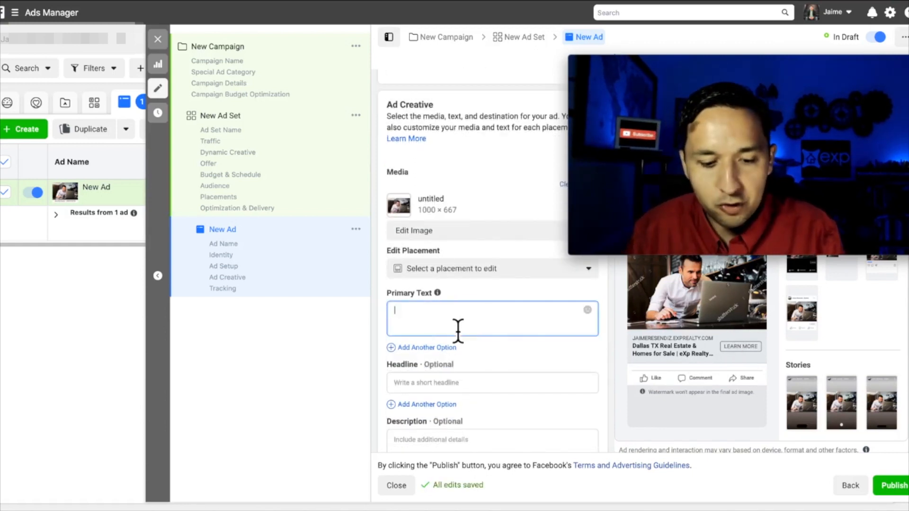
{"action": "scroll", "coordinate": [457, 328], "scroll_direction": "down", "scroll_amount": 1}
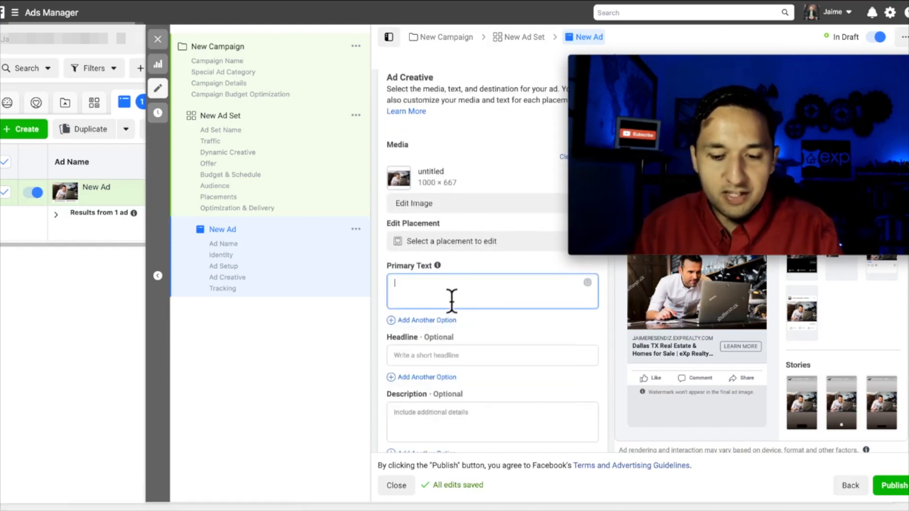
{"action": "left_click_drag", "start_coordinate": [746, 65], "coordinate": [183, 268]}
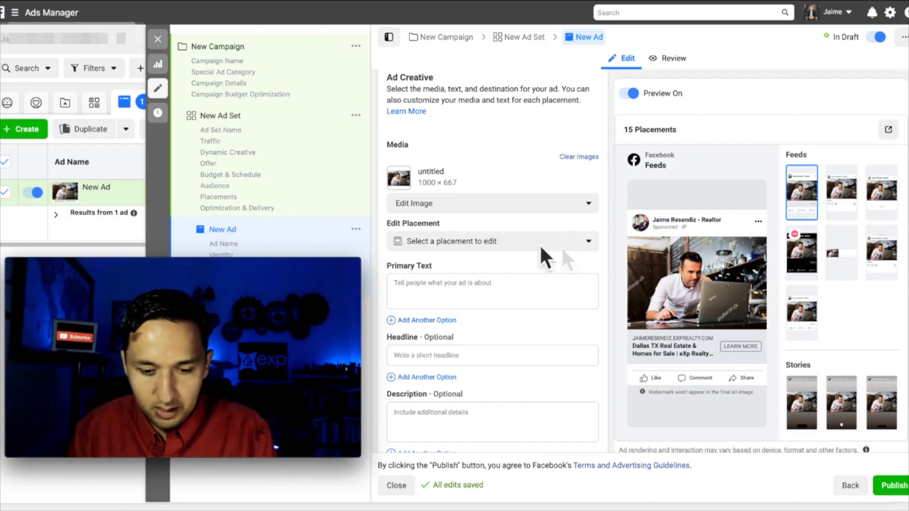
{"action": "left_click", "coordinate": [468, 296]}
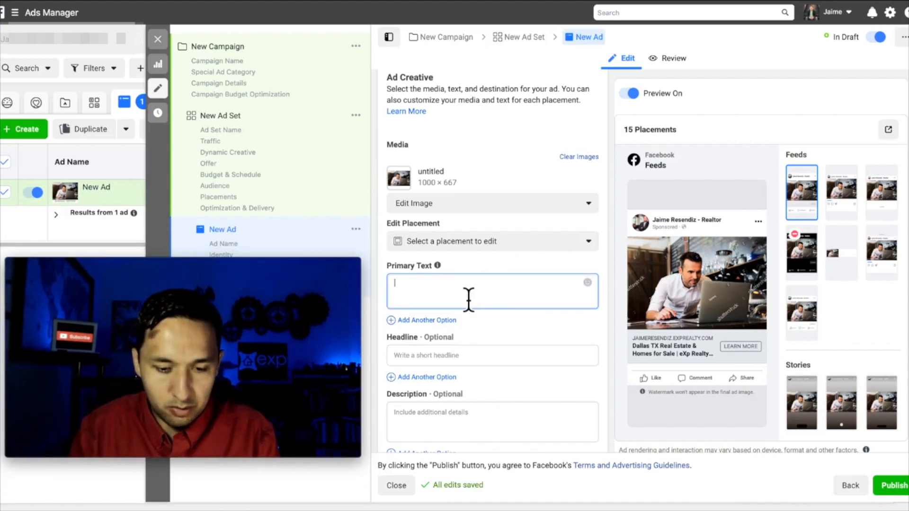
{"action": "type", "text": "This is an ad"}
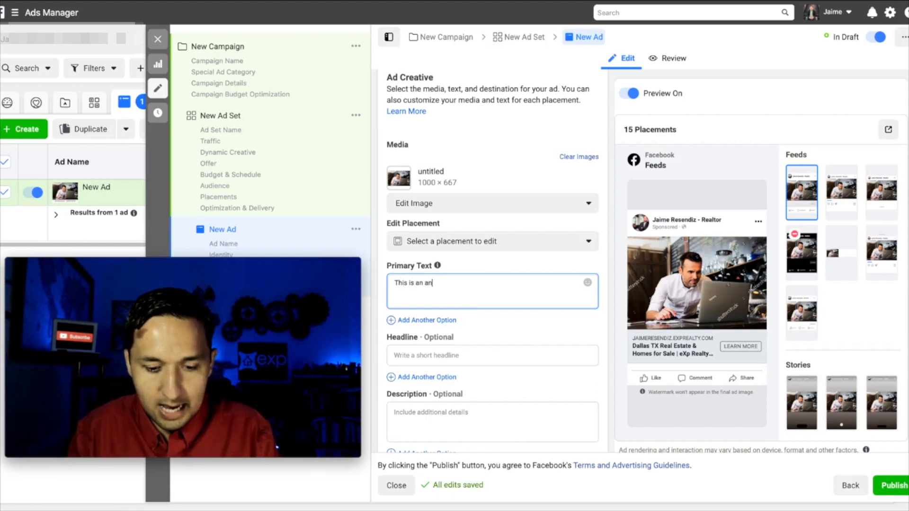
{"action": "left_click", "coordinate": [531, 344]}
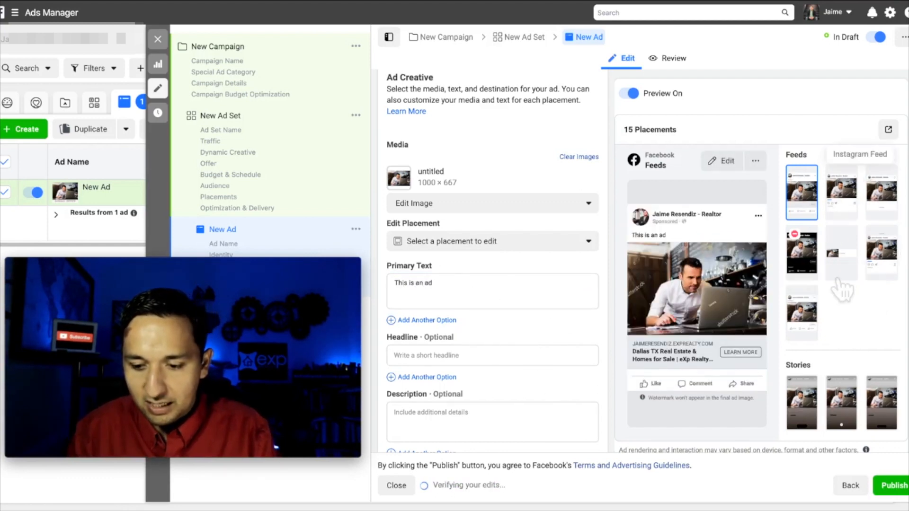
Look through the ad's placement previews for Feeds, Stories, In-Stream, Search and In-Article.
{"action": "scroll", "coordinate": [845, 314], "scroll_direction": "down", "scroll_amount": 2}
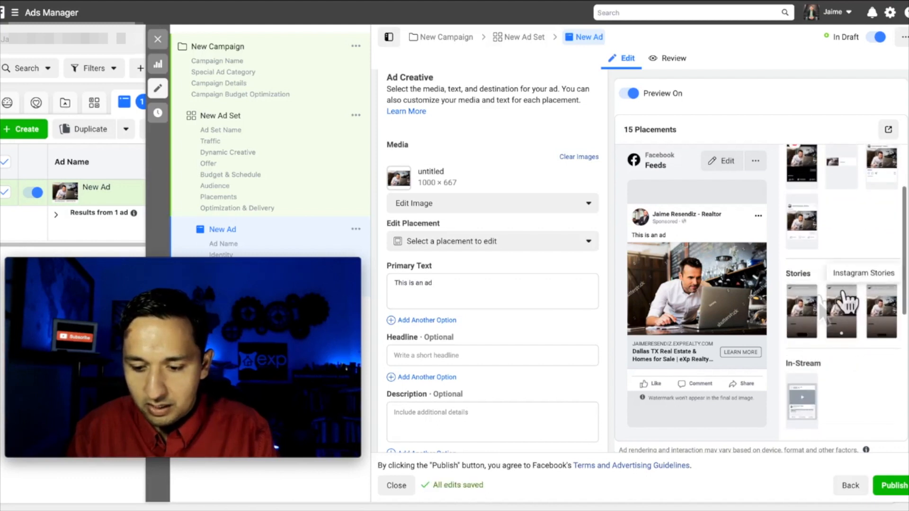
{"action": "scroll", "coordinate": [853, 316], "scroll_direction": "down", "scroll_amount": 5}
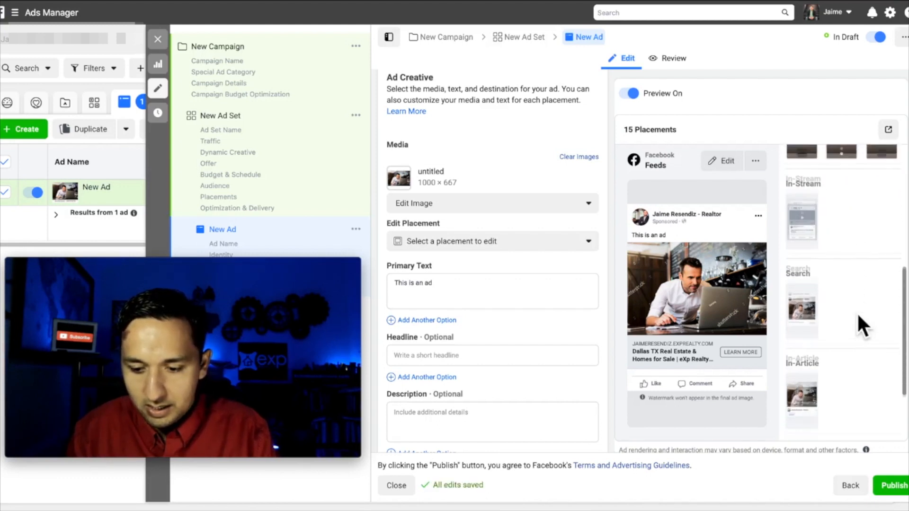
{"action": "scroll", "coordinate": [844, 237], "scroll_direction": "up", "scroll_amount": 5}
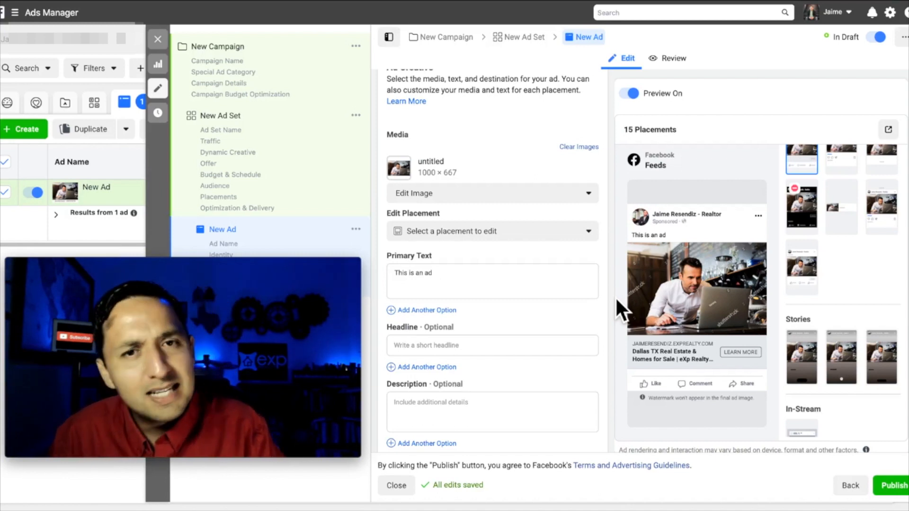
Enter "Headline" as the ad's headline and "Description" as its description.
{"action": "left_click", "coordinate": [484, 349]}
{"action": "scroll", "coordinate": [486, 356], "scroll_direction": "down", "scroll_amount": 1}
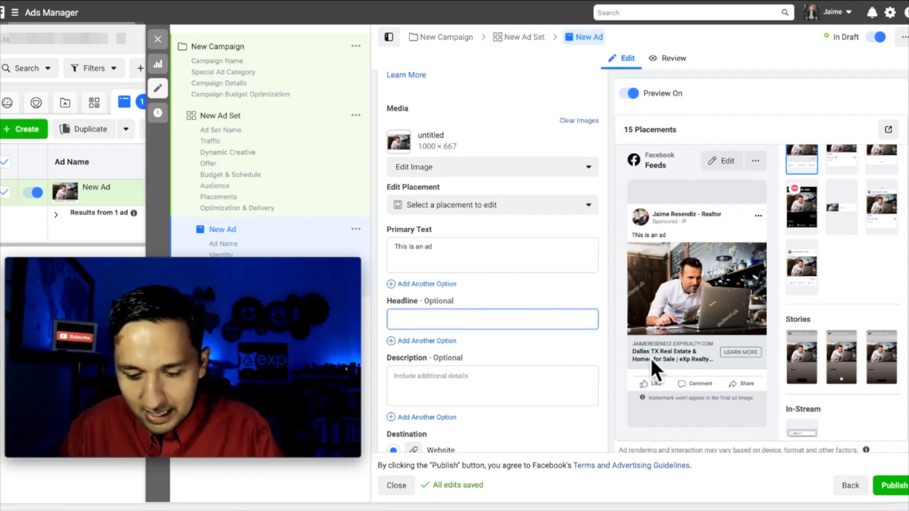
{"action": "type", "text": "THis si"}
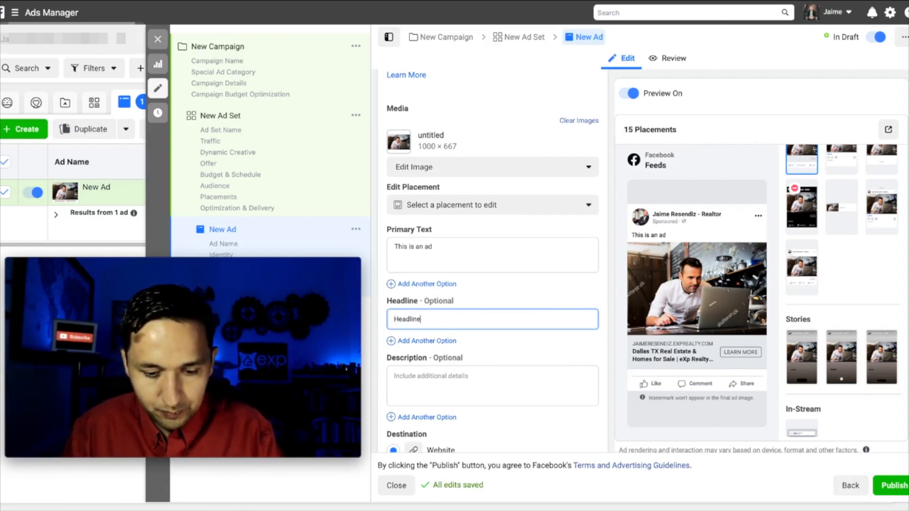
{"action": "left_click", "coordinate": [452, 384]}
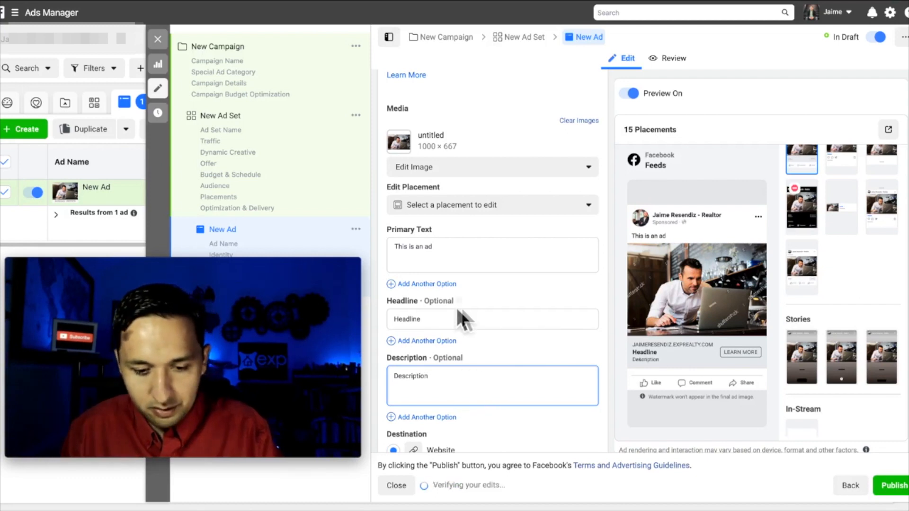
Review the ad's primary text against the preview and look back over the format and media settings.
{"action": "left_click_drag", "start_coordinate": [395, 247], "coordinate": [406, 256]}
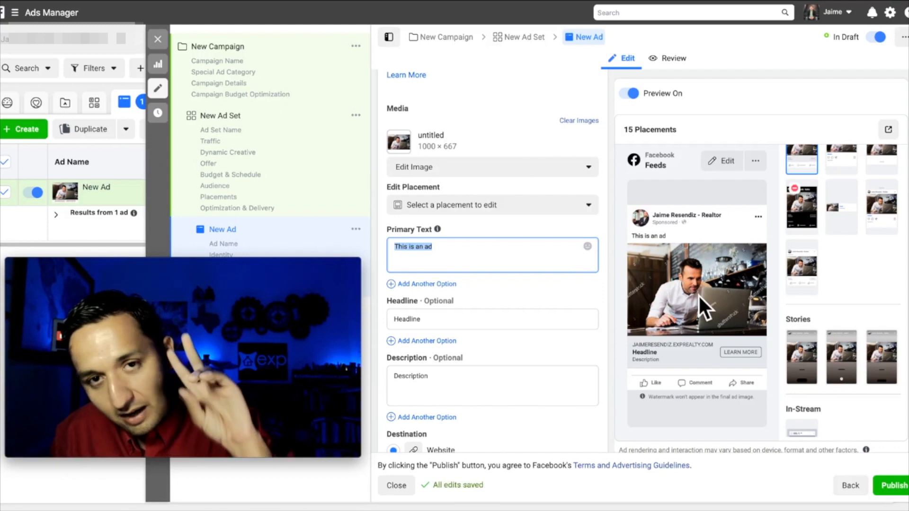
{"action": "triple_click", "coordinate": [416, 255]}
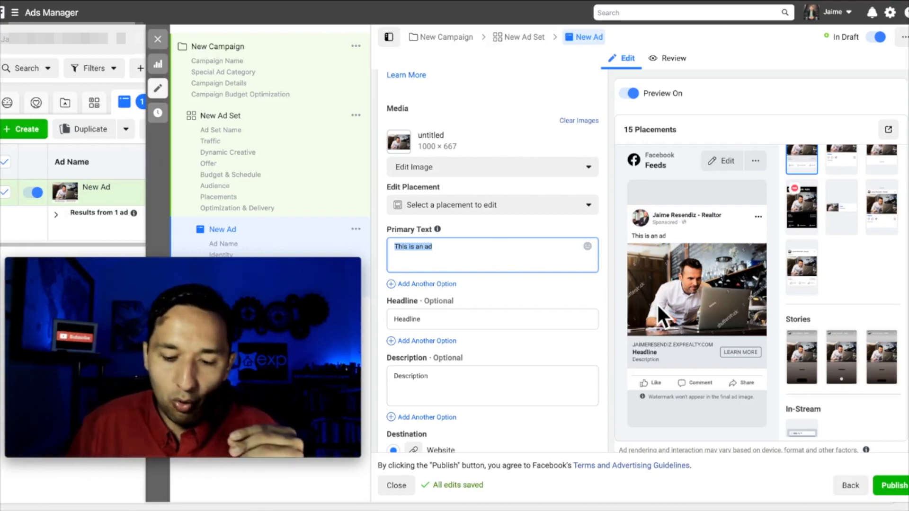
{"action": "scroll", "coordinate": [524, 220], "scroll_direction": "up", "scroll_amount": 2}
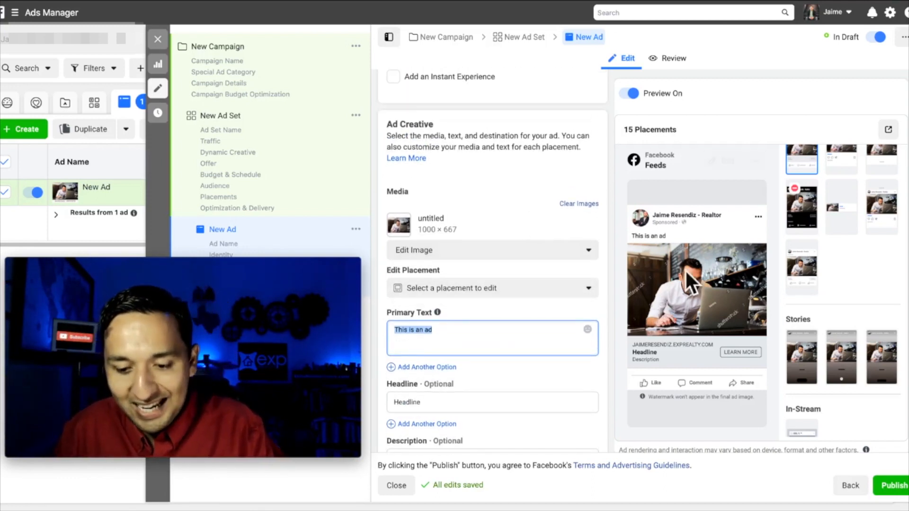
{"action": "scroll", "coordinate": [510, 253], "scroll_direction": "up", "scroll_amount": 3}
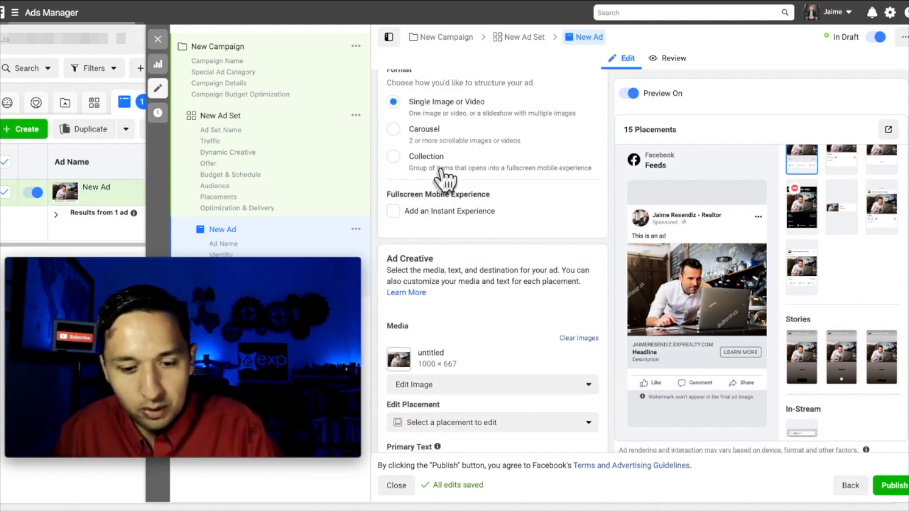
{"action": "scroll", "coordinate": [568, 251], "scroll_direction": "down", "scroll_amount": 5}
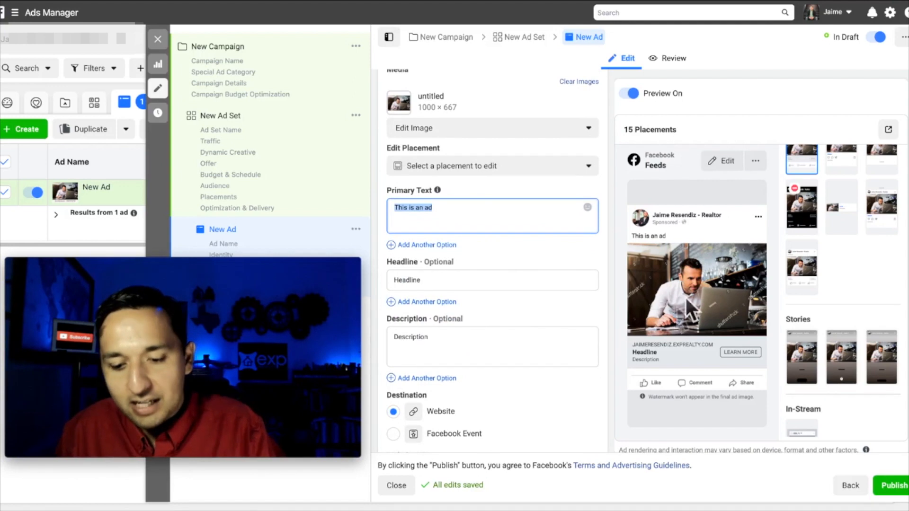
Check the ad's website URL under Destination and dismiss the warning about the pixel not tracking landing page views.
{"action": "scroll", "coordinate": [490, 332], "scroll_direction": "down", "scroll_amount": 2}
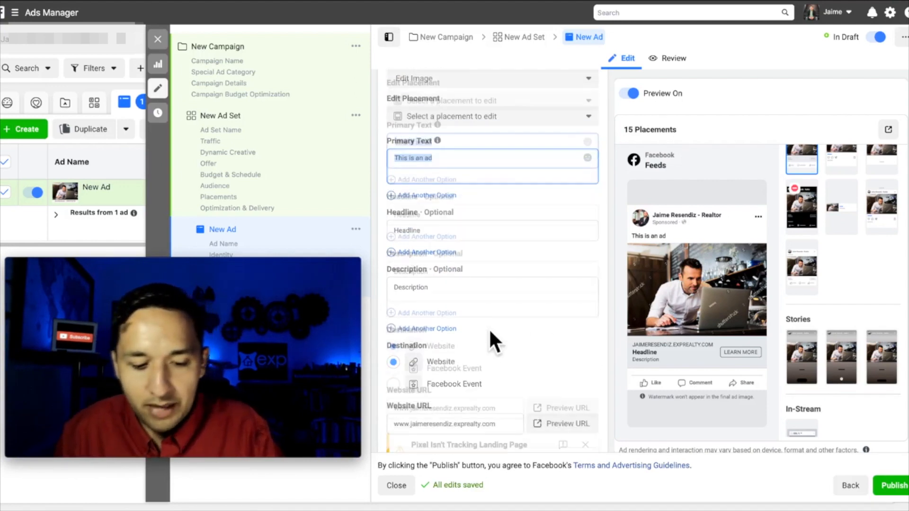
{"action": "scroll", "coordinate": [489, 320], "scroll_direction": "down", "scroll_amount": 2}
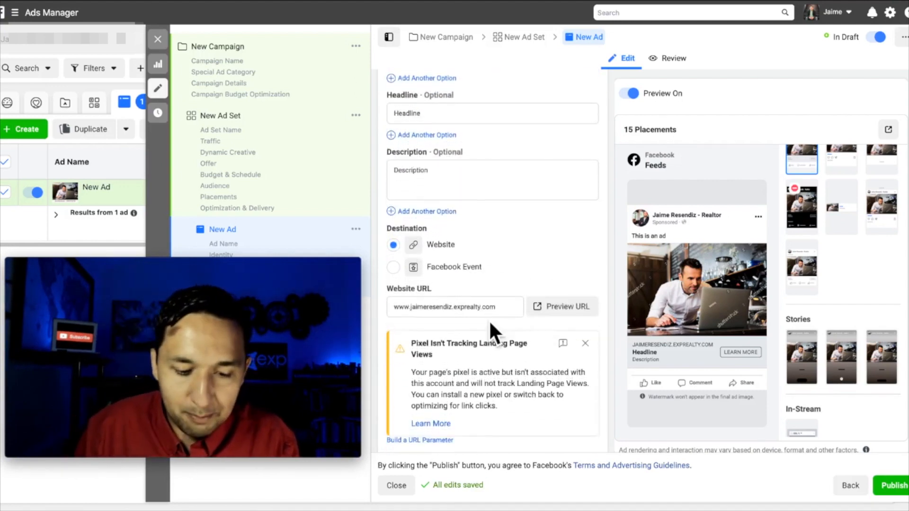
{"action": "triple_click", "coordinate": [466, 307]}
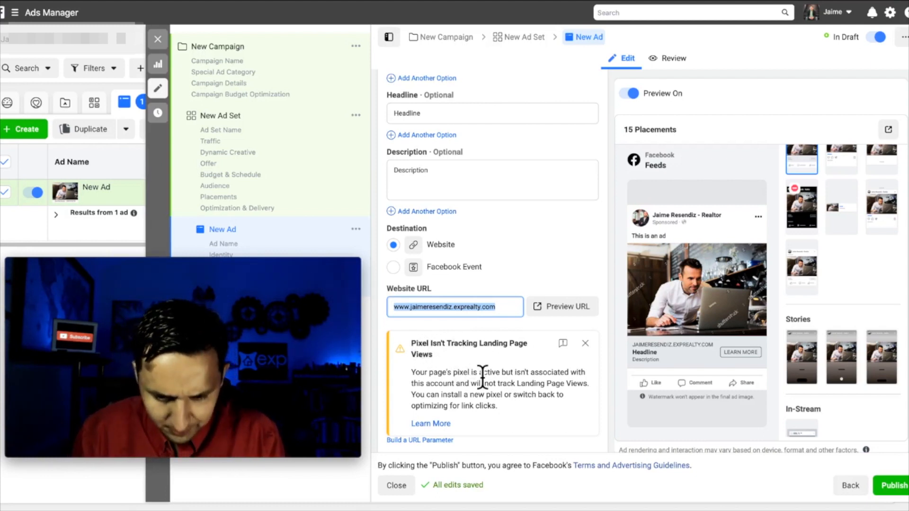
{"action": "scroll", "coordinate": [483, 373], "scroll_direction": "down", "scroll_amount": 2}
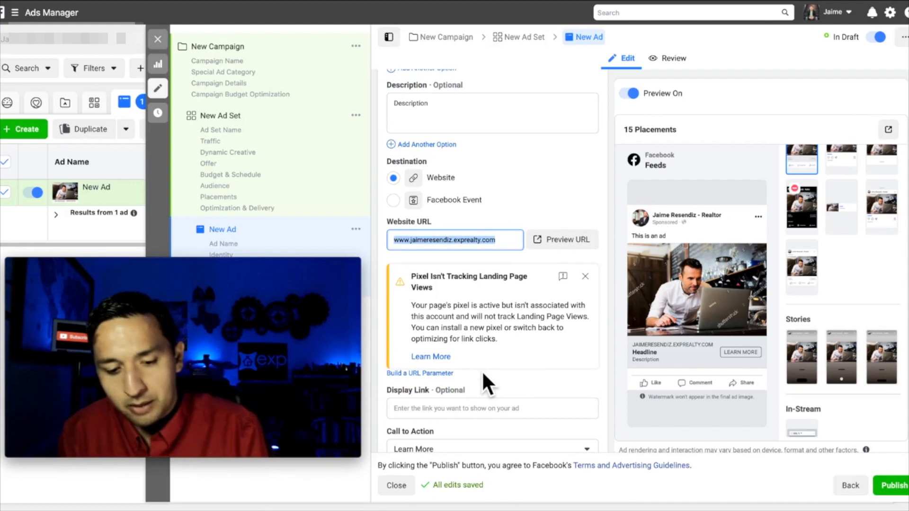
{"action": "left_click", "coordinate": [585, 277]}
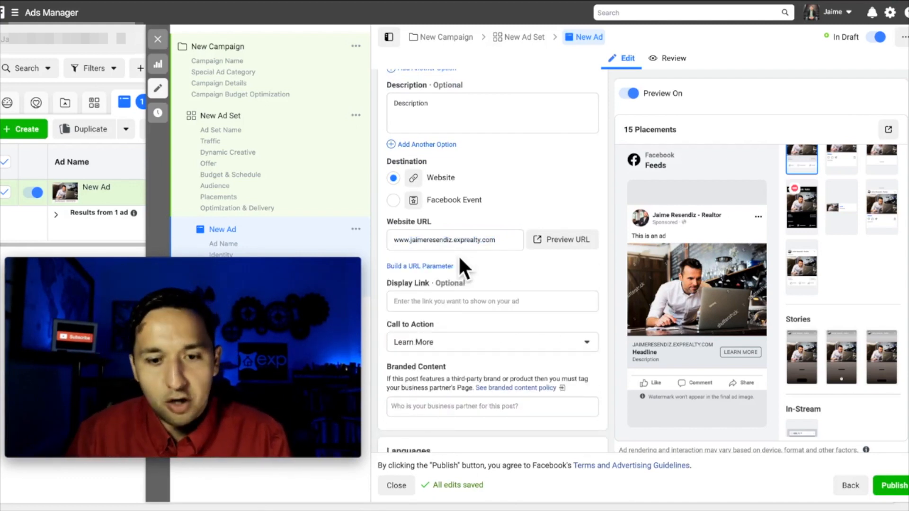
Browse the ad's Call to Action options, keep Learn More, and look over the Languages and Tracking settings.
{"action": "scroll", "coordinate": [498, 351], "scroll_direction": "down", "scroll_amount": 1}
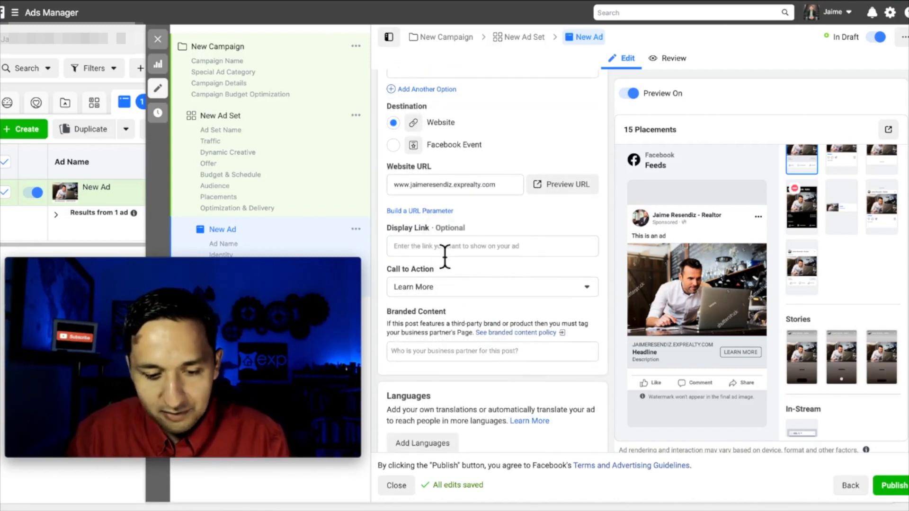
{"action": "scroll", "coordinate": [445, 256], "scroll_direction": "down", "scroll_amount": 1}
{"action": "left_click", "coordinate": [480, 249]}
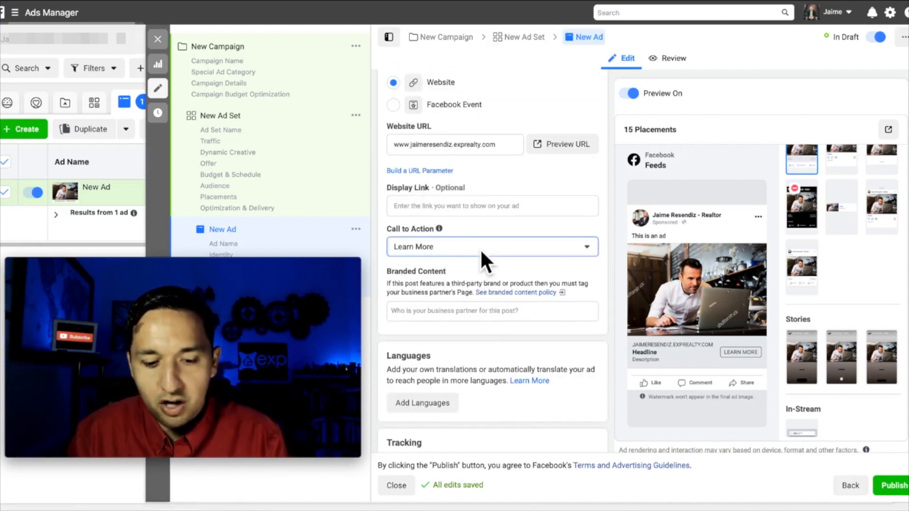
{"action": "scroll", "coordinate": [469, 351], "scroll_direction": "up", "scroll_amount": 1}
{"action": "scroll", "coordinate": [468, 351], "scroll_direction": "down", "scroll_amount": 1}
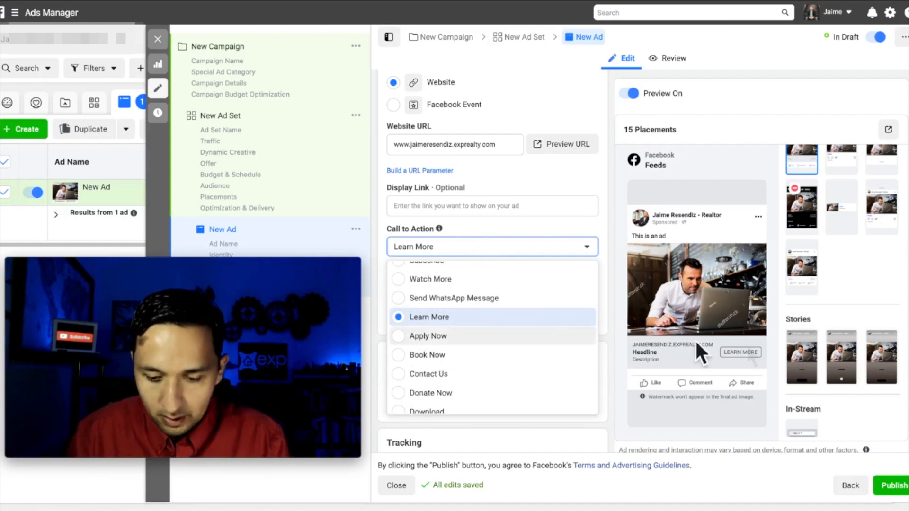
{"action": "scroll", "coordinate": [500, 329], "scroll_direction": "up", "scroll_amount": 2}
{"action": "scroll", "coordinate": [459, 358], "scroll_direction": "up", "scroll_amount": 2}
{"action": "scroll", "coordinate": [456, 361], "scroll_direction": "down", "scroll_amount": 4}
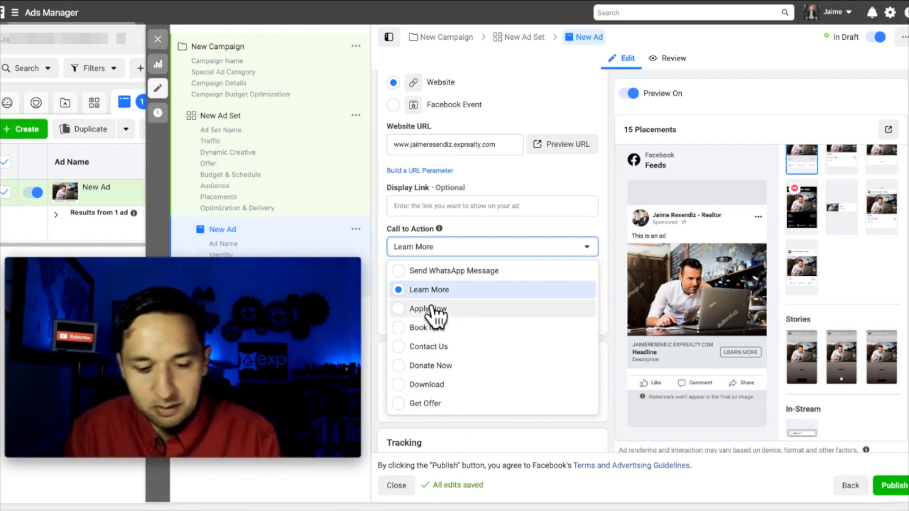
{"action": "scroll", "coordinate": [451, 300], "scroll_direction": "up", "scroll_amount": 2}
{"action": "left_click", "coordinate": [532, 436]}
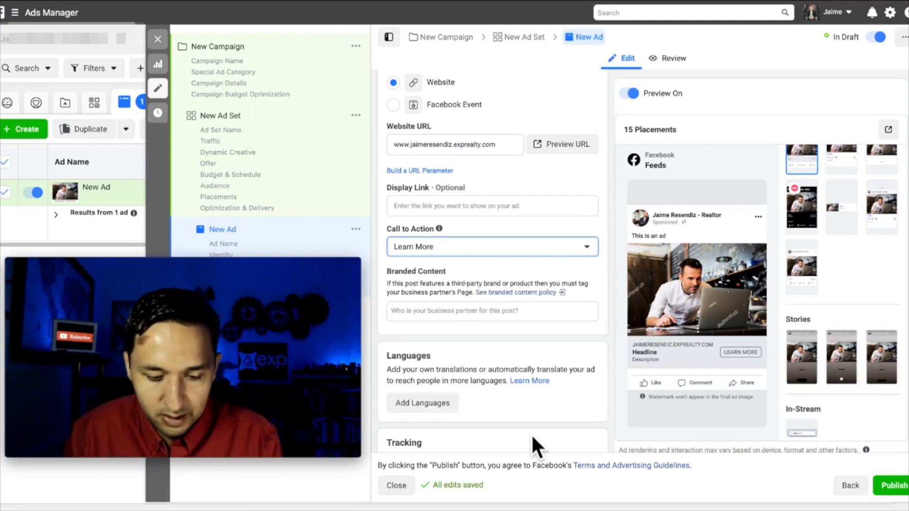
{"action": "scroll", "coordinate": [531, 434], "scroll_direction": "down", "scroll_amount": 5}
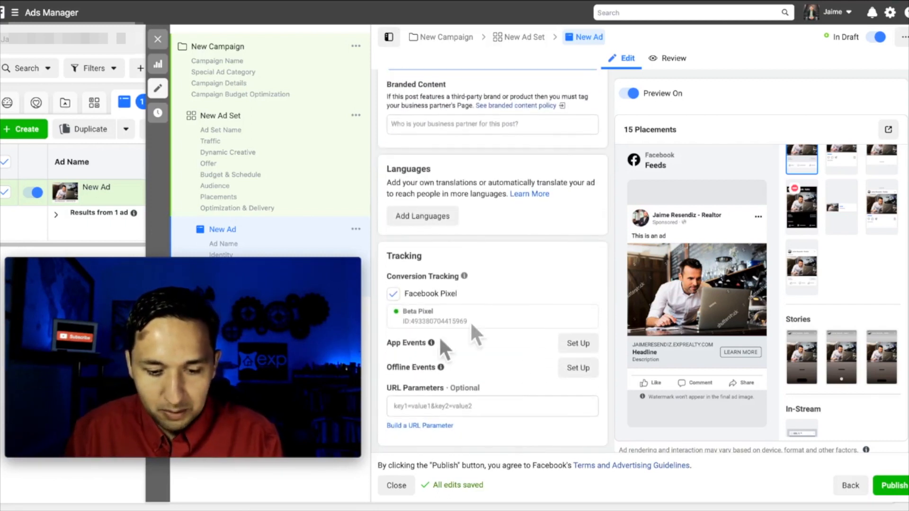